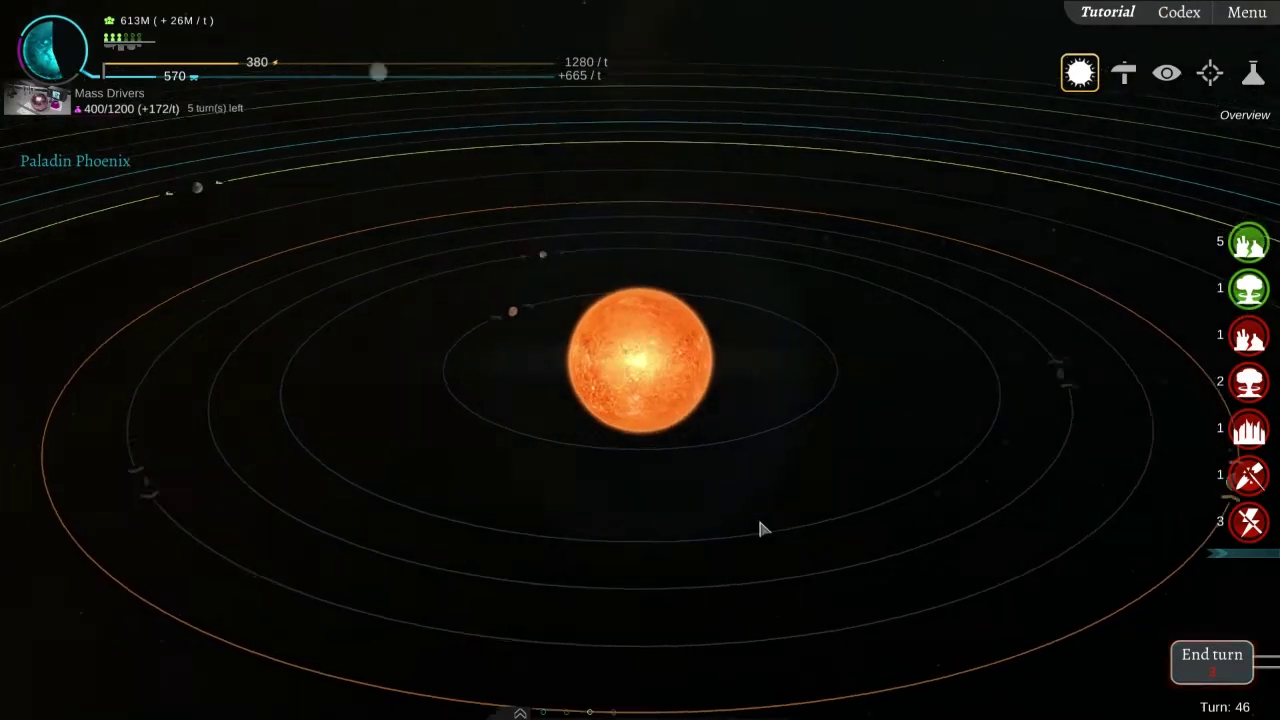
pyautogui.scroll(-4, 754, 514)
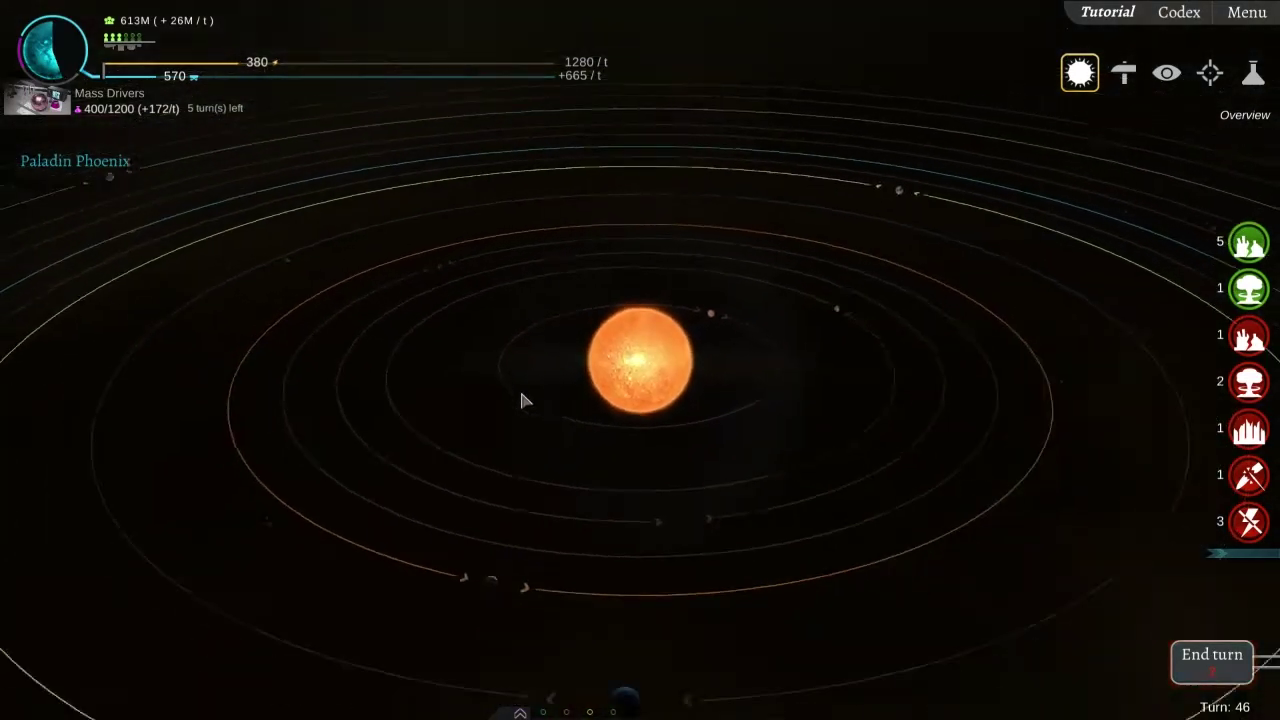
# End turn 46 and wait while enemy attacks are resolved and defended
pyautogui.press('Return')
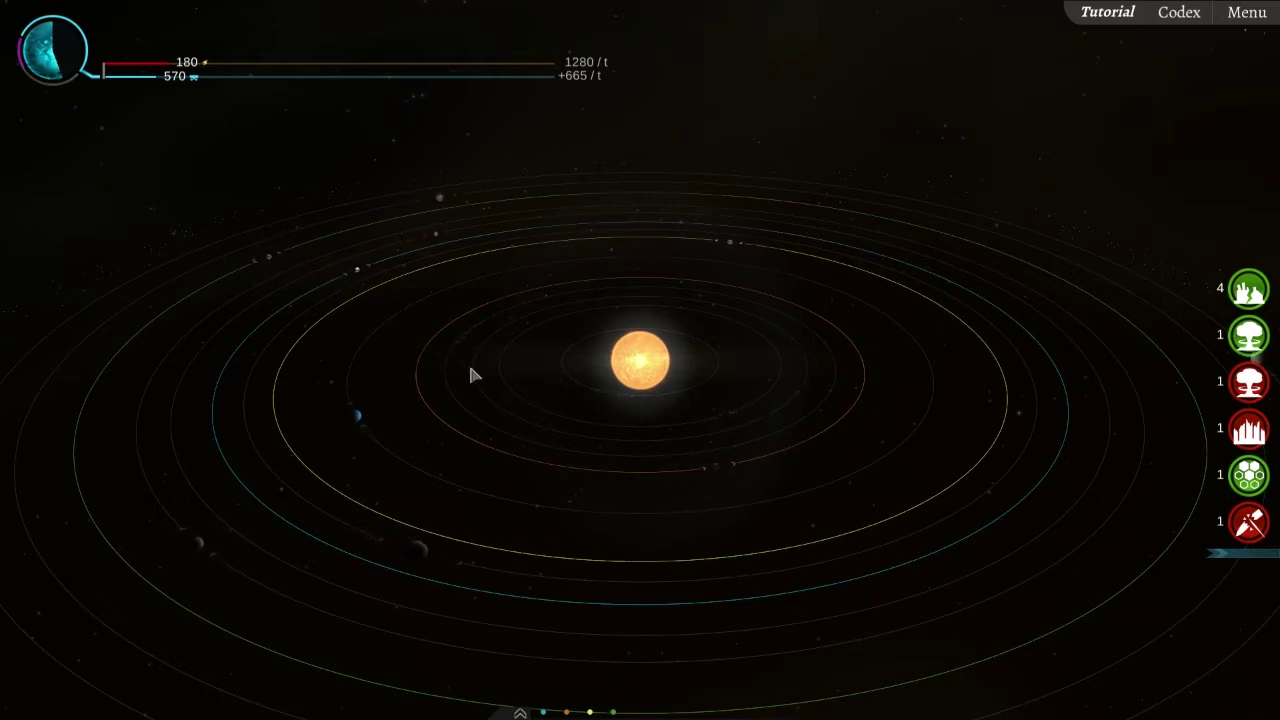
pyautogui.scroll(5, 485, 353)
# Open weapon targeting and select a weapon to aim at the green cratered planet
pyautogui.click(1122, 74)
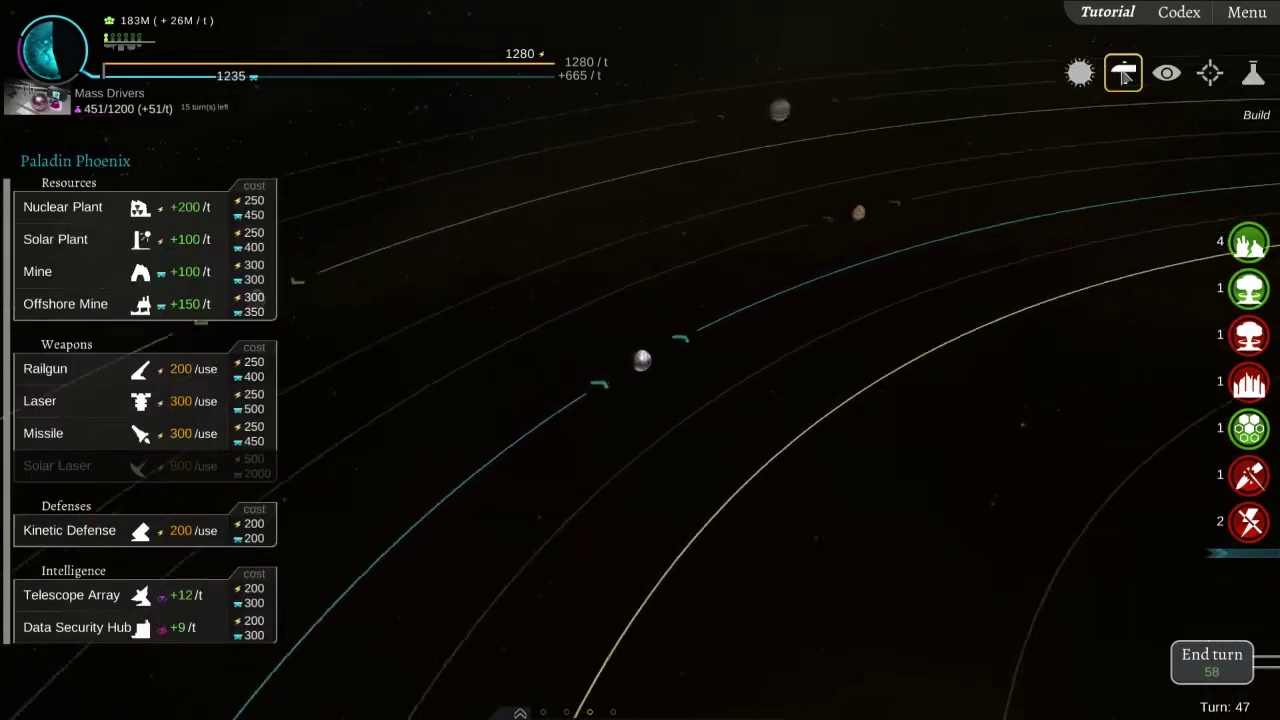
pyautogui.click(1210, 74)
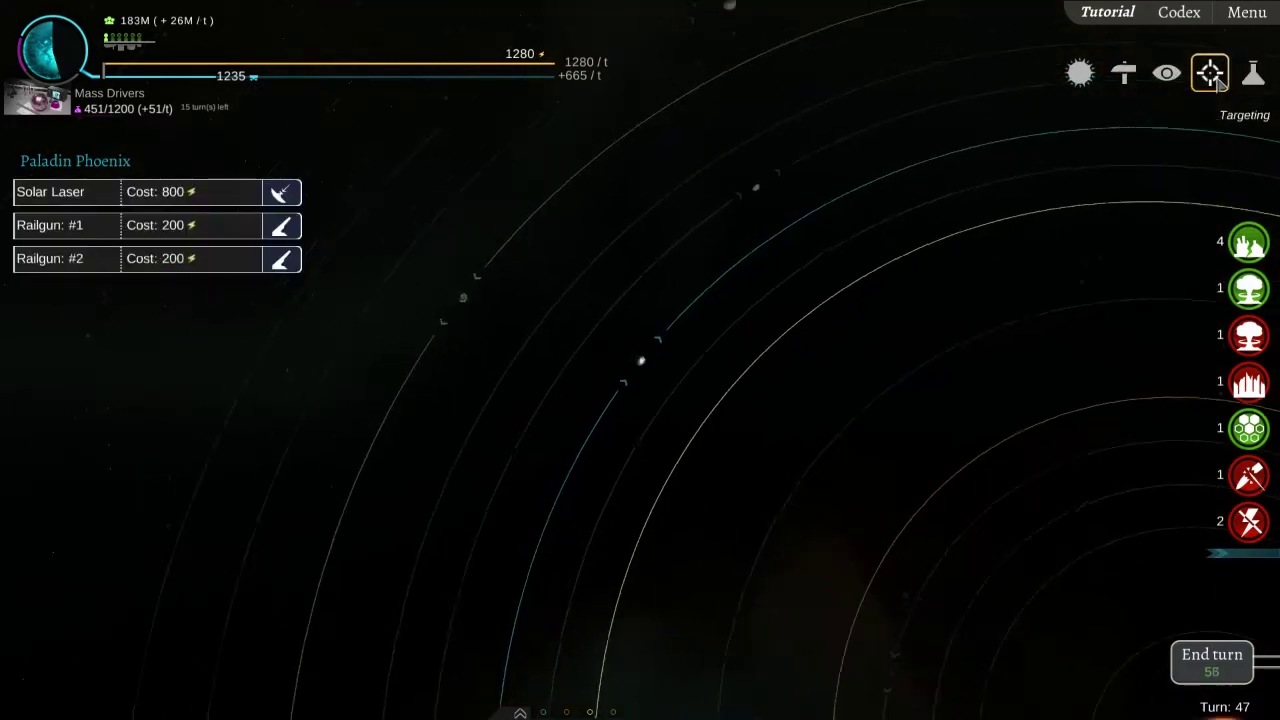
pyautogui.click(290, 255)
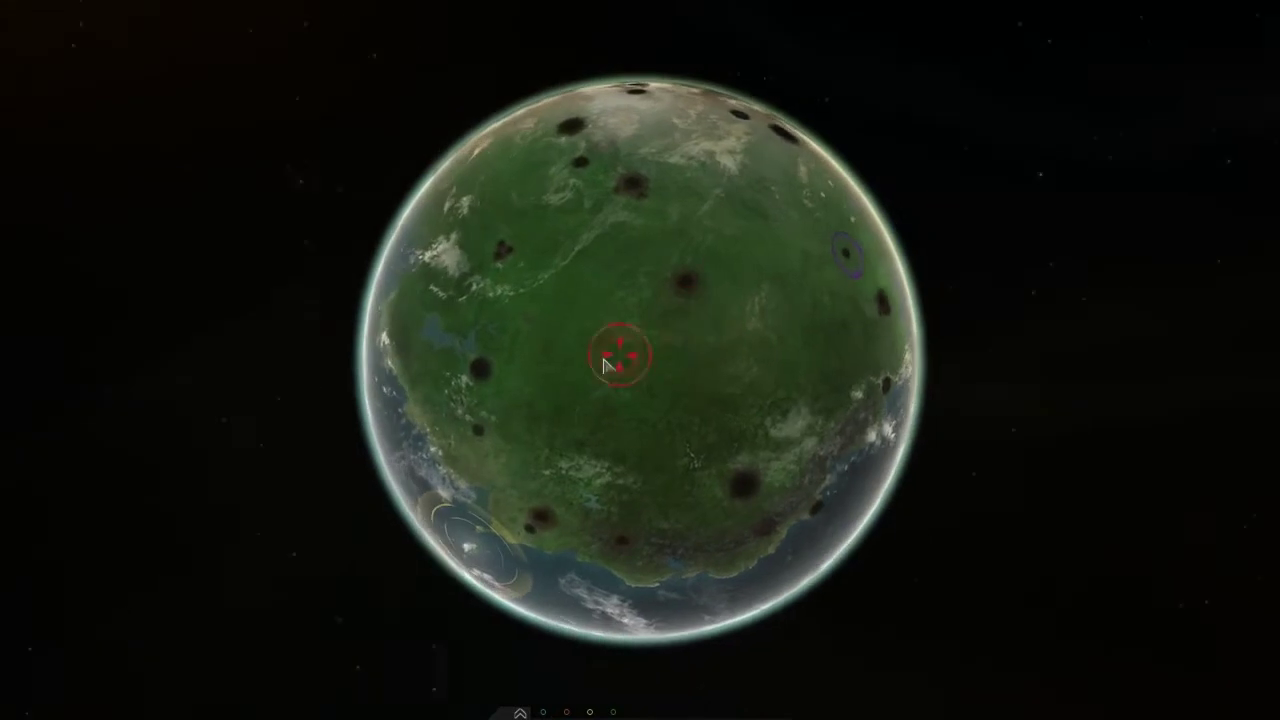
# Mark the target spot and set the trajectory until targeting completes, then return to building
pyautogui.click(694, 287)
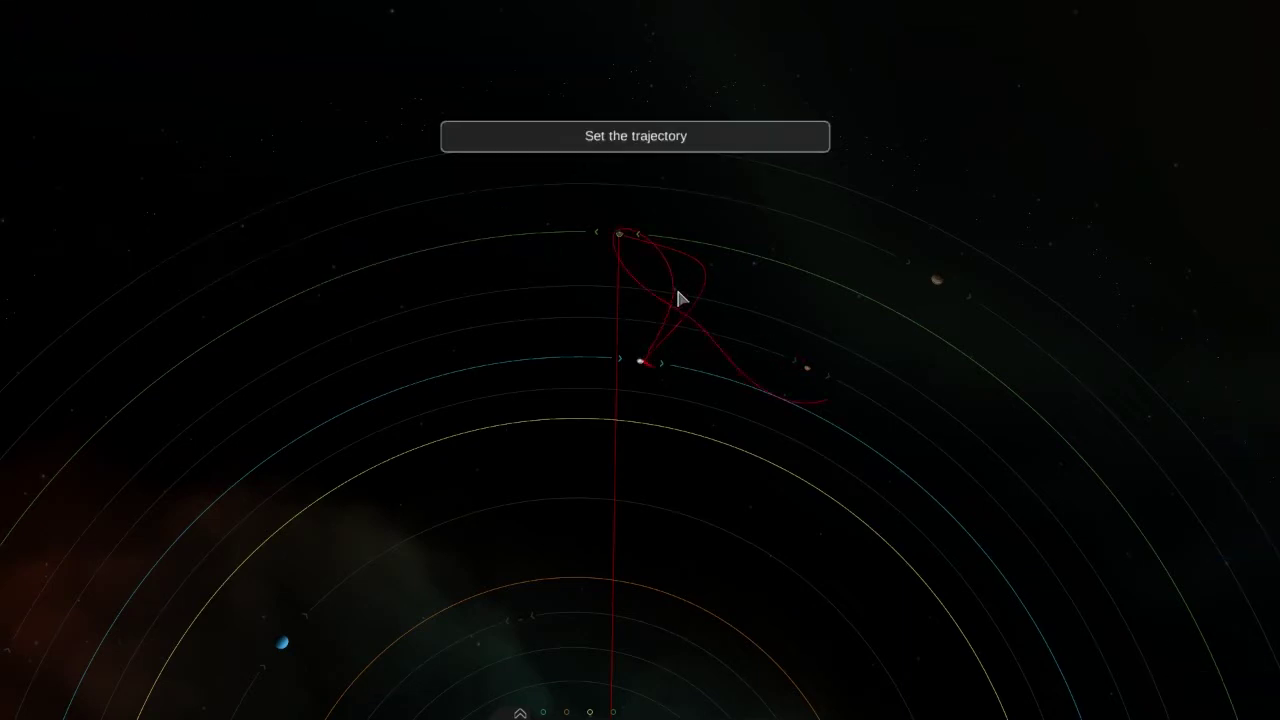
pyautogui.click(667, 340)
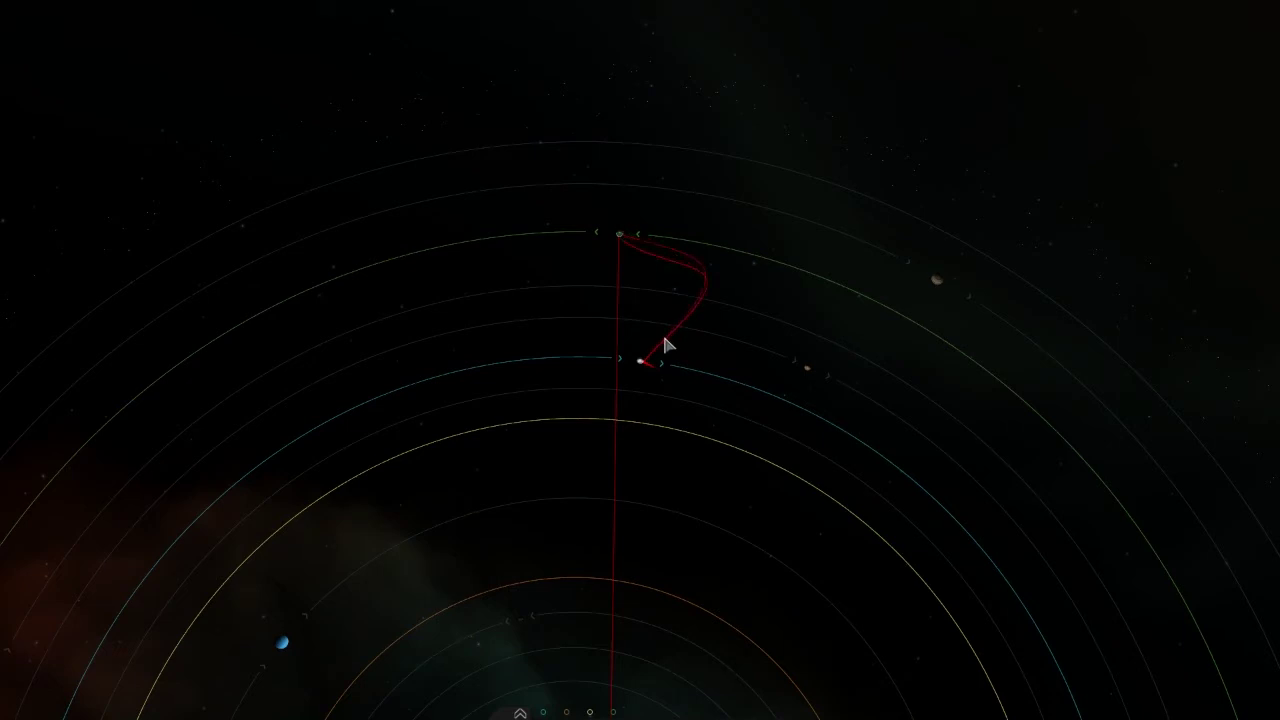
pyautogui.click(667, 345)
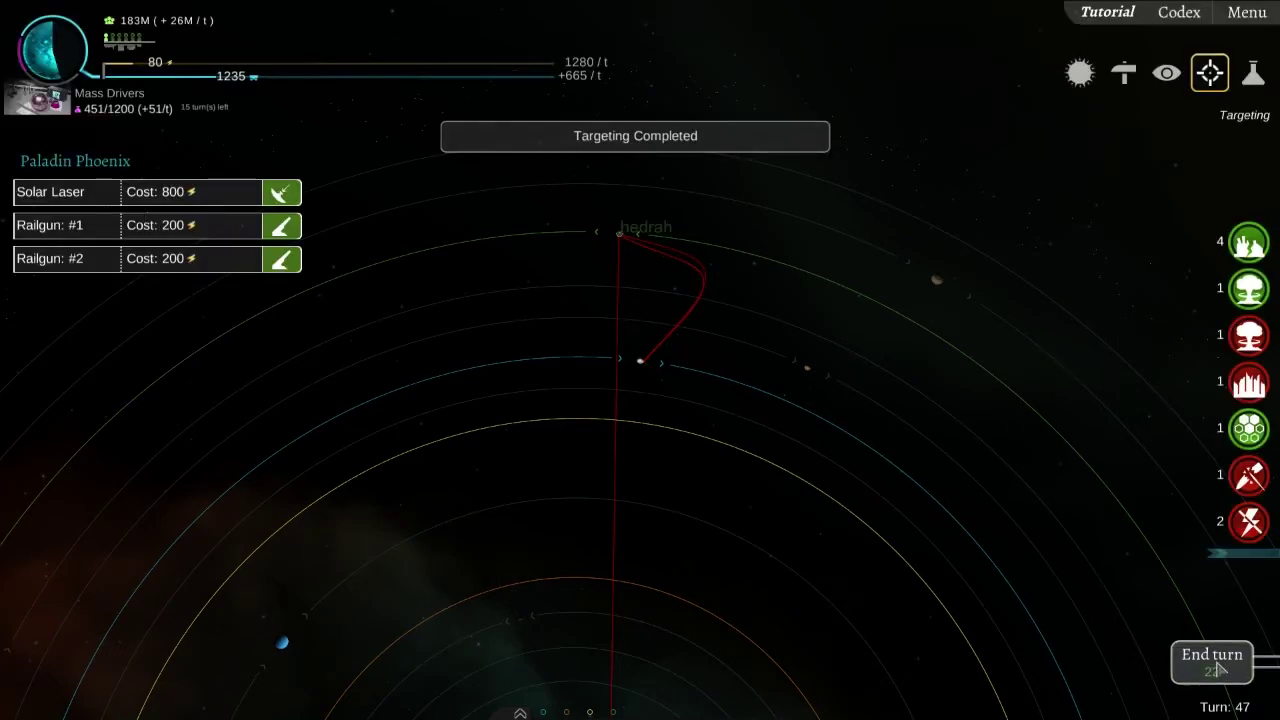
pyautogui.click(1124, 73)
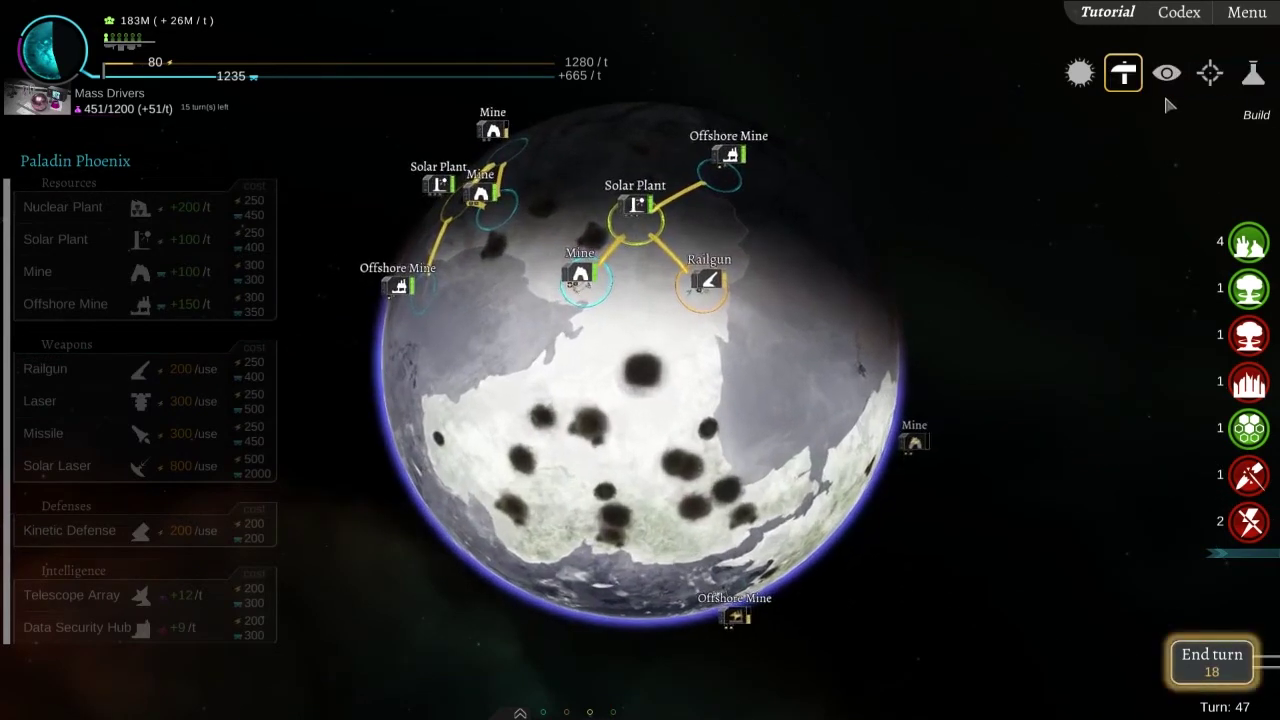
# End turn 47, dismiss the Pause Menu, and reframe the solar system until turn 48
pyautogui.click(1212, 660)
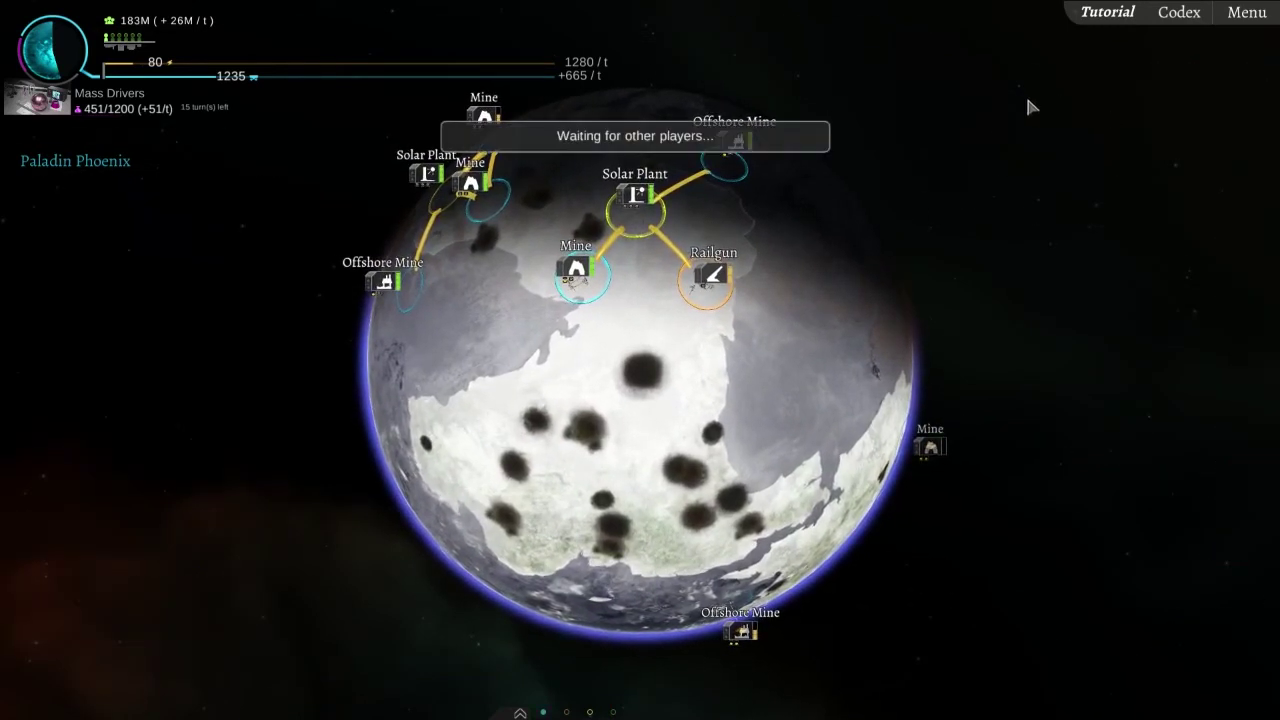
pyautogui.scroll(-8, 786, 386)
pyautogui.press('Escape')
pyautogui.press('Escape')
pyautogui.scroll(-5, 785, 390)
pyautogui.scroll(-5, 772, 371)
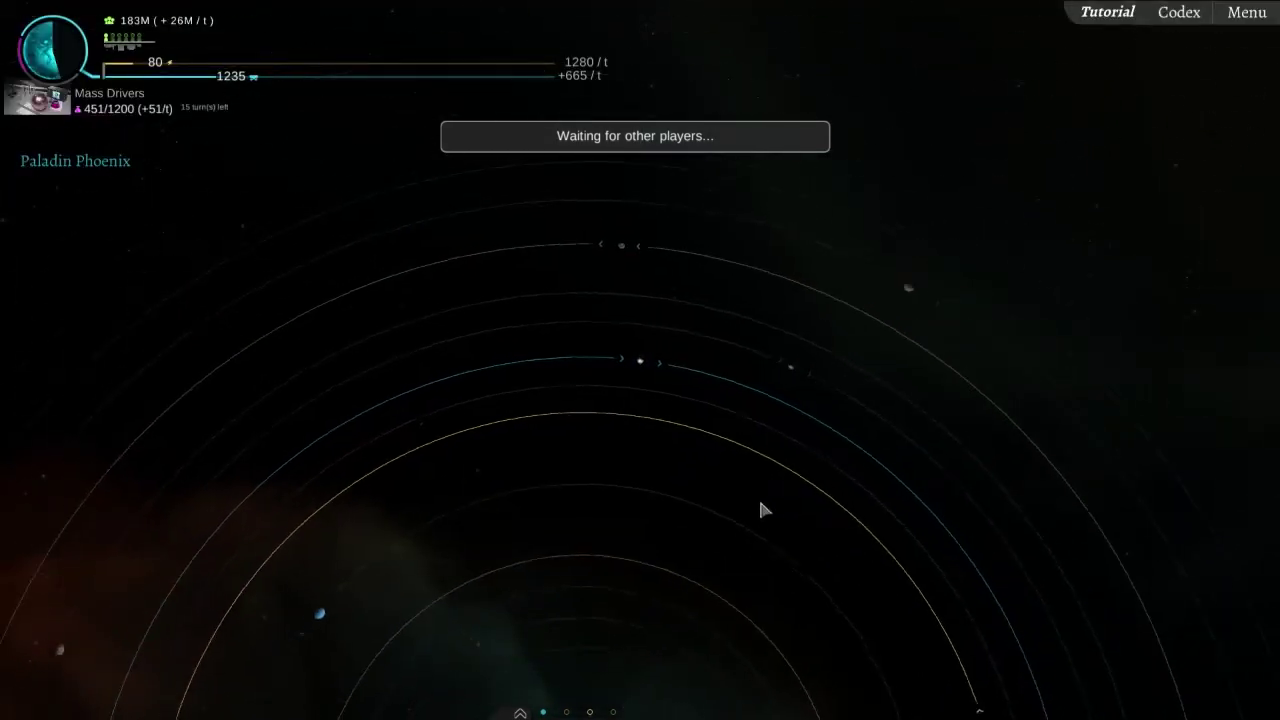
pyautogui.scroll(-5, 753, 510)
pyautogui.moveTo(700, 470); pyautogui.dragTo(600, 418)
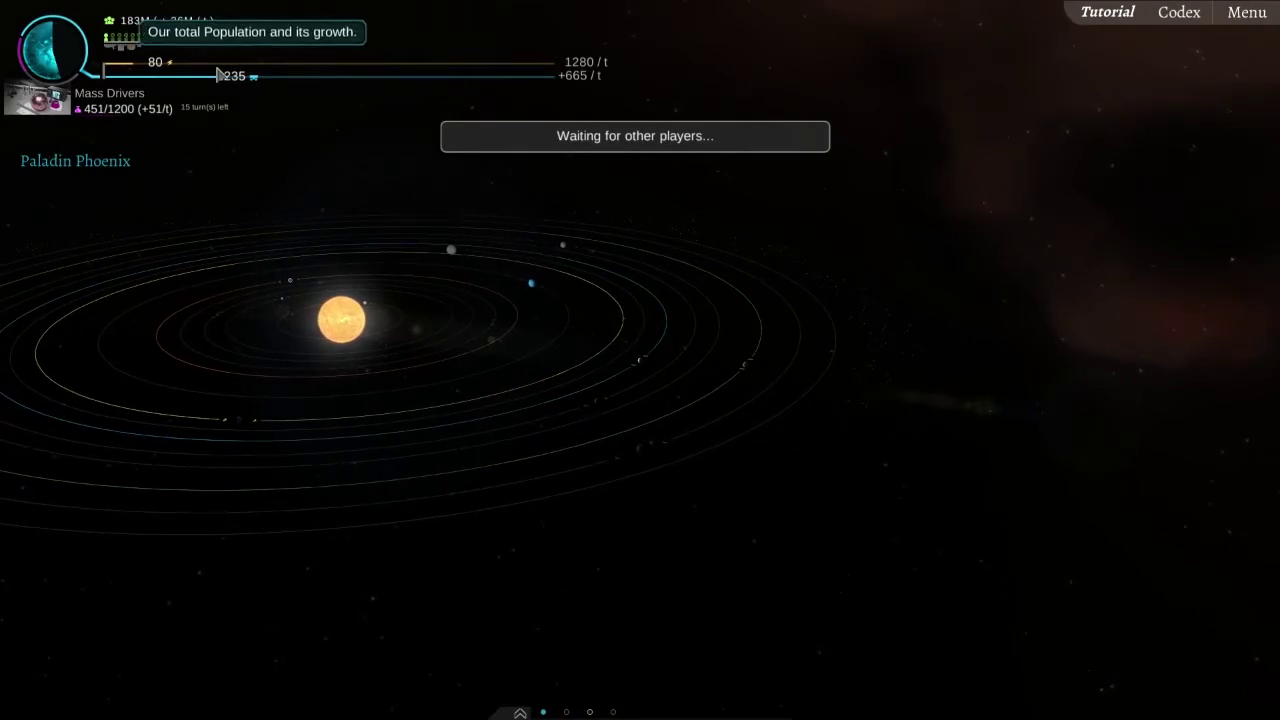
pyautogui.moveTo(365, 230); pyautogui.dragTo(551, 351)
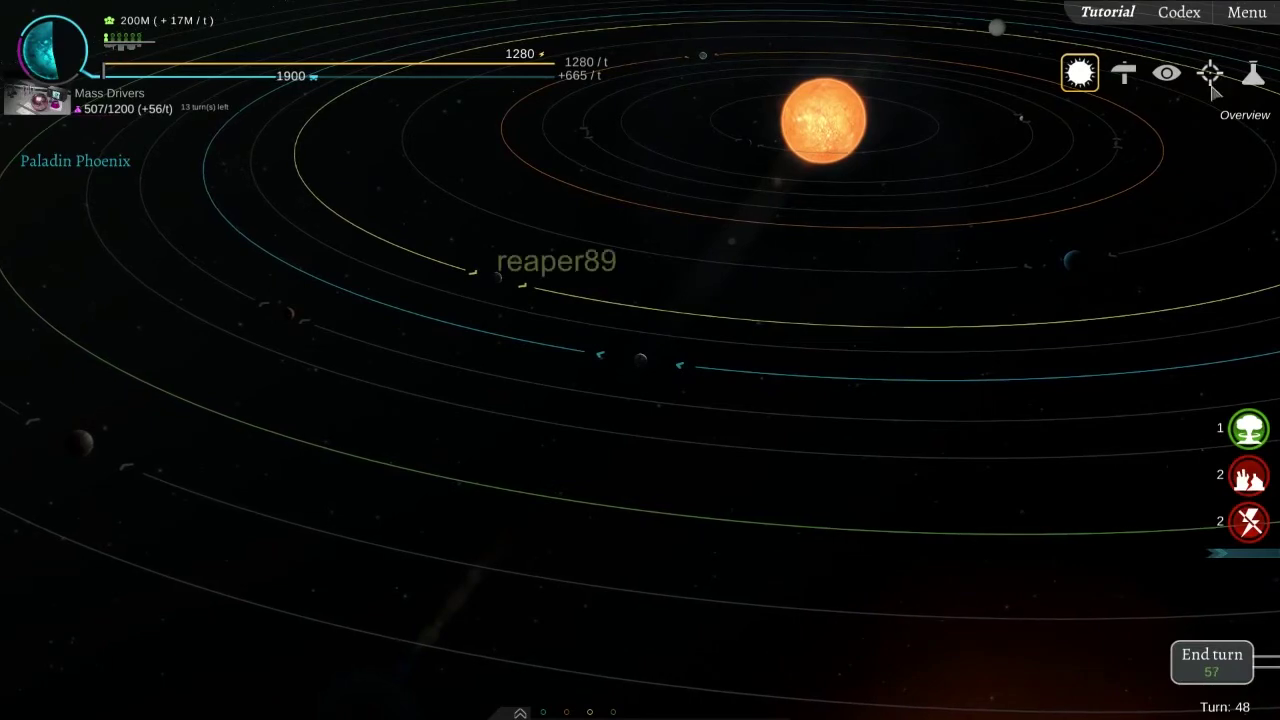
# Select the Solar Laser, then place two Telescope Arrays beside the Nuclear Plant
pyautogui.press('t')
pyautogui.click(279, 191)
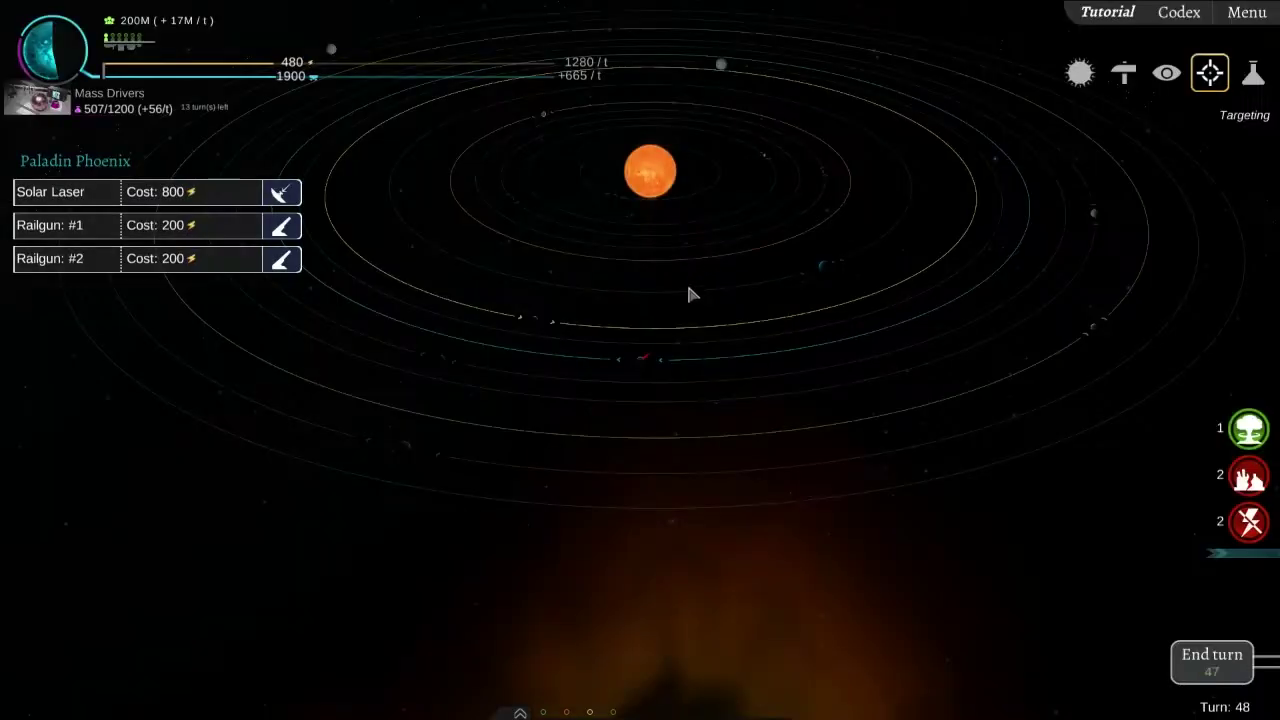
pyautogui.press('b')
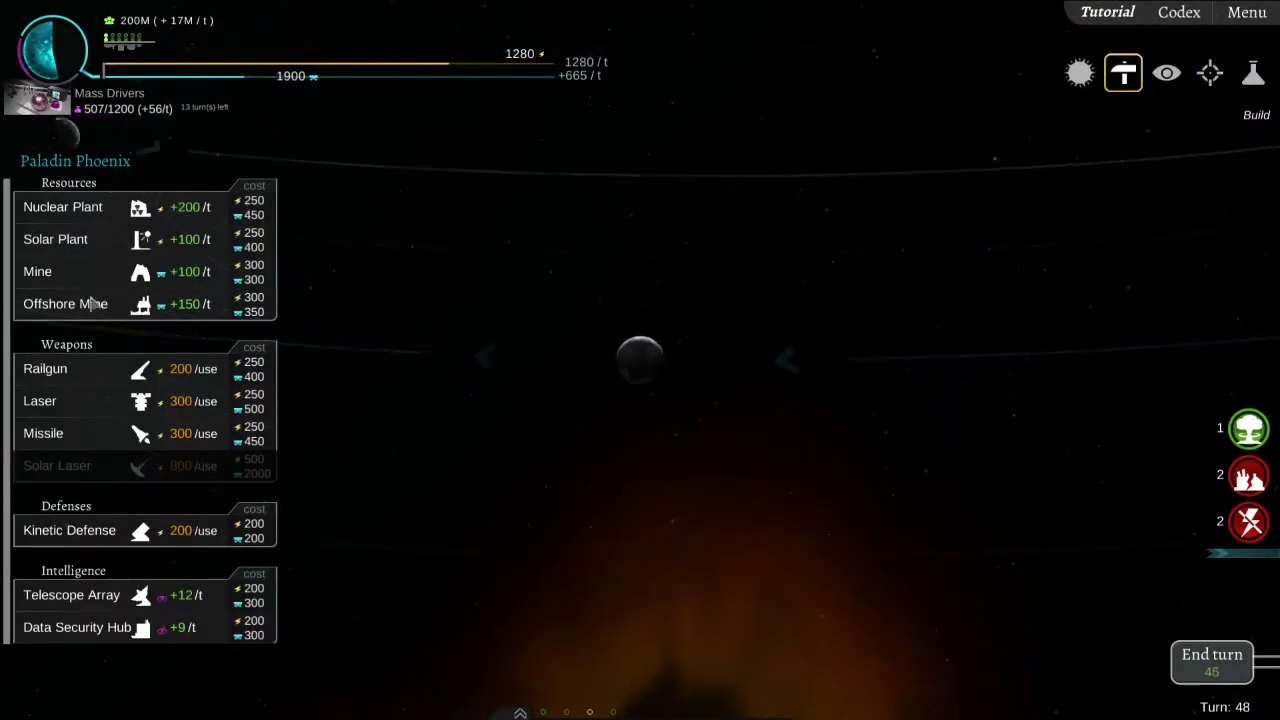
pyautogui.click(72, 594)
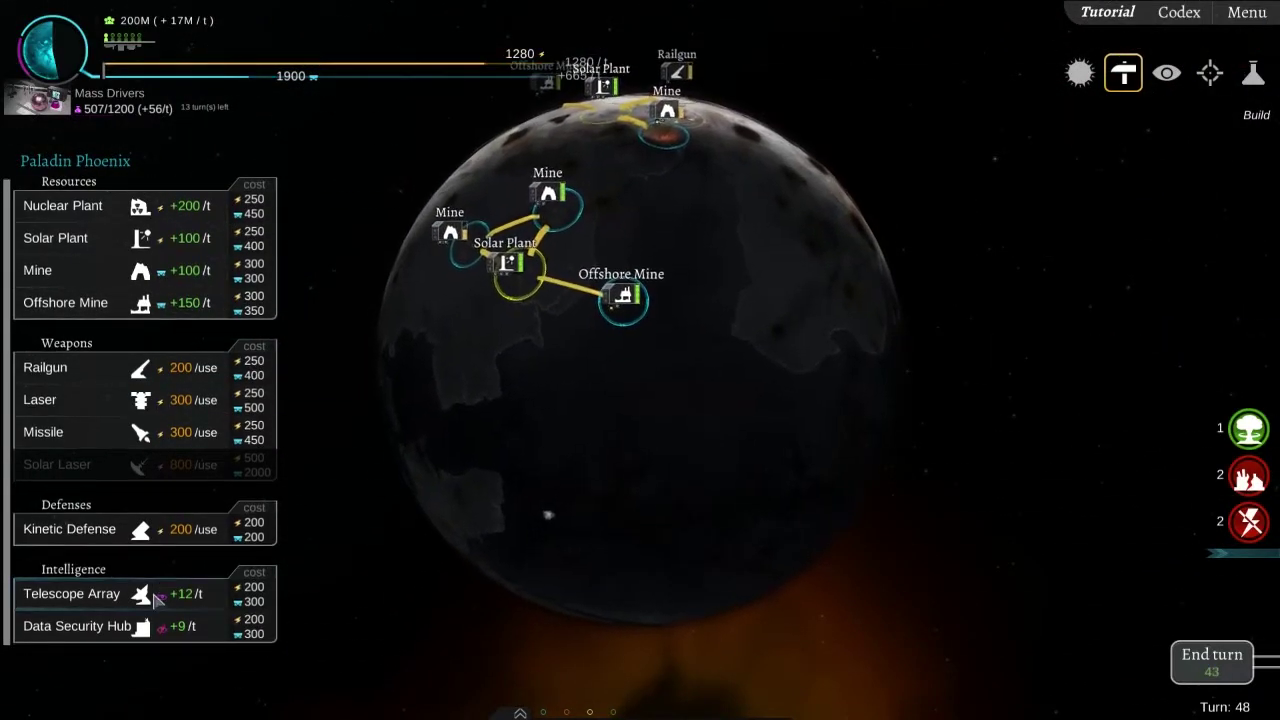
pyautogui.moveTo(522, 234)
pyautogui.mouseDown()
pyautogui.moveTo(548, 437)
pyautogui.moveTo(712, 402)
pyautogui.mouseUp()
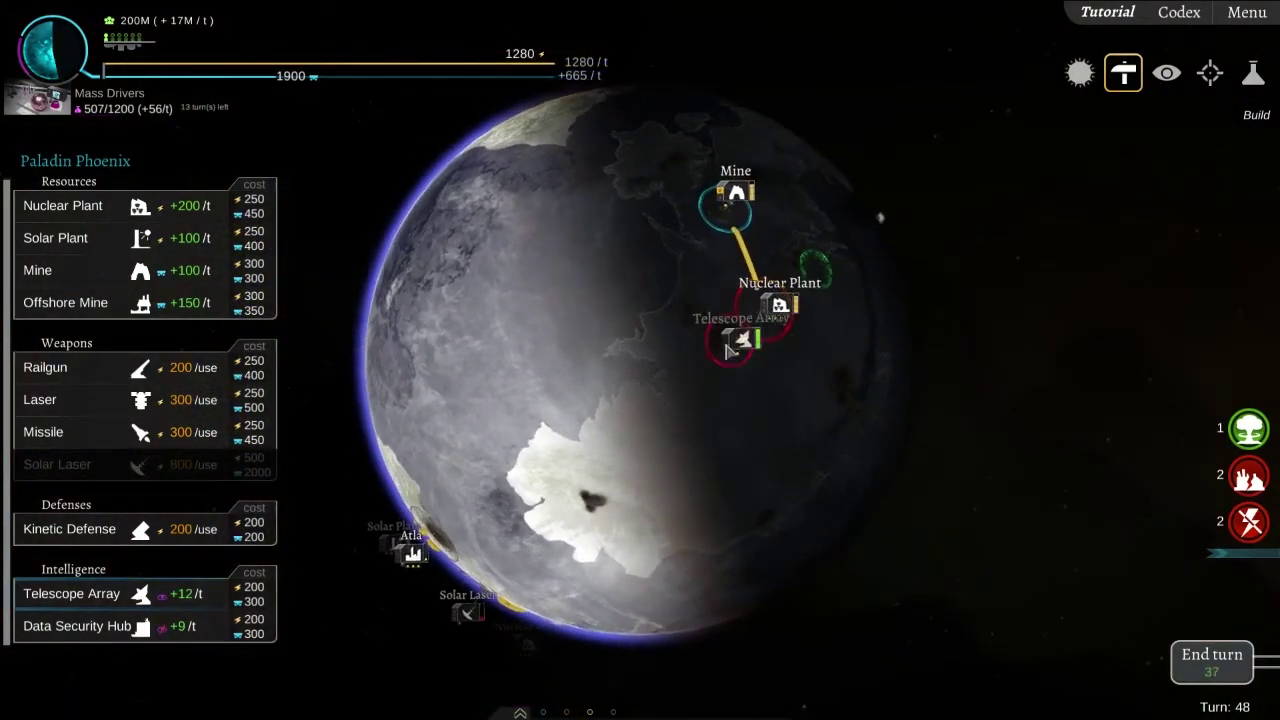
pyautogui.click(712, 402)
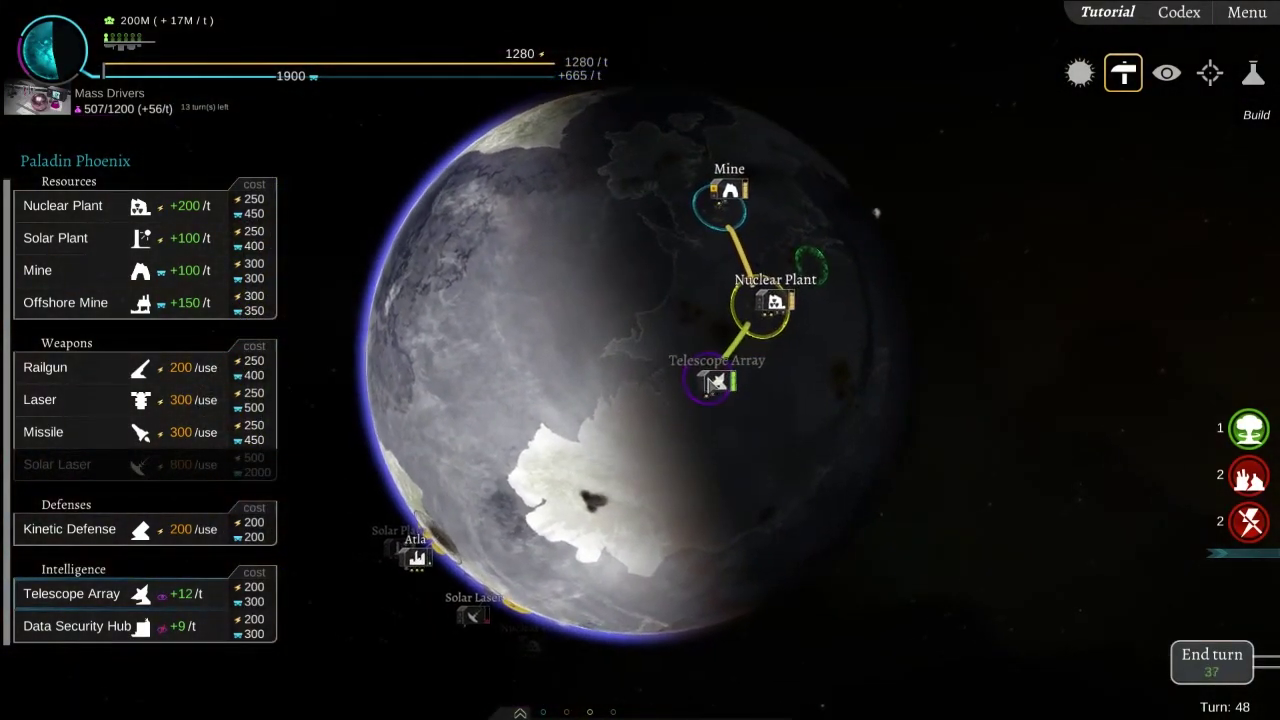
pyautogui.click(189, 598)
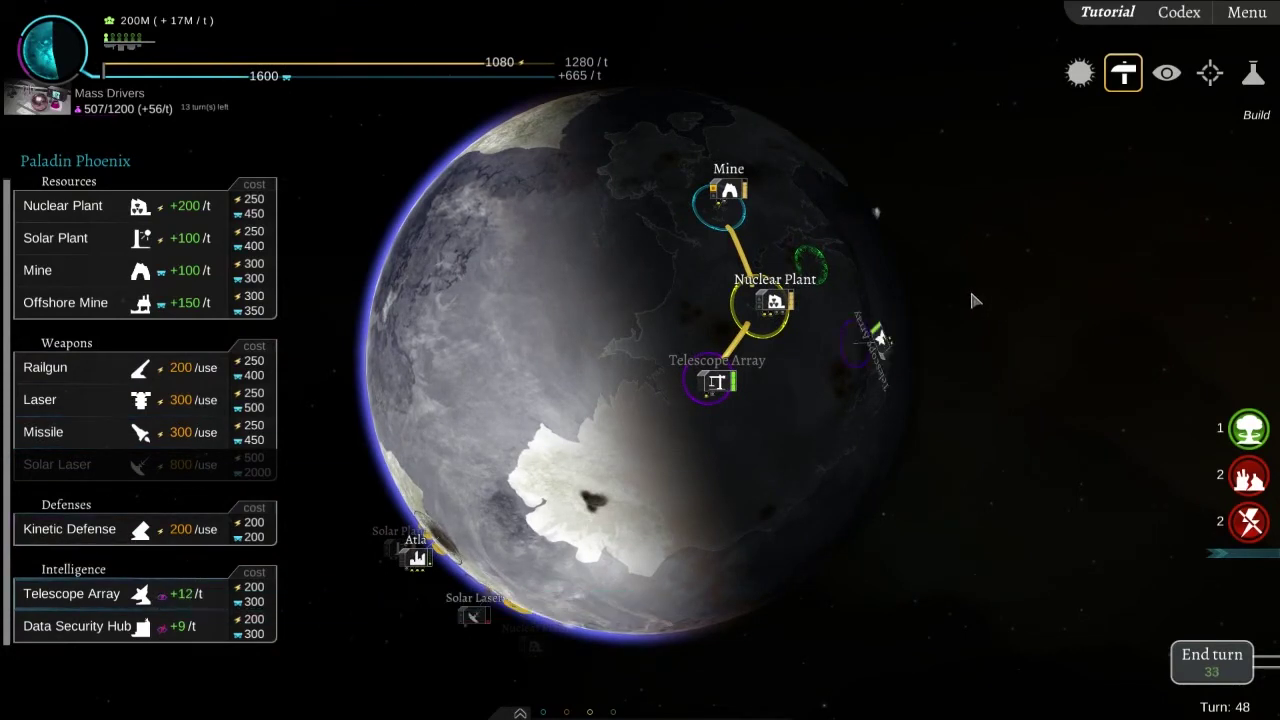
pyautogui.click(812, 385)
# Set trajectories for two weapons, end turn 48, and review our destroyed buildings
pyautogui.click(1210, 74)
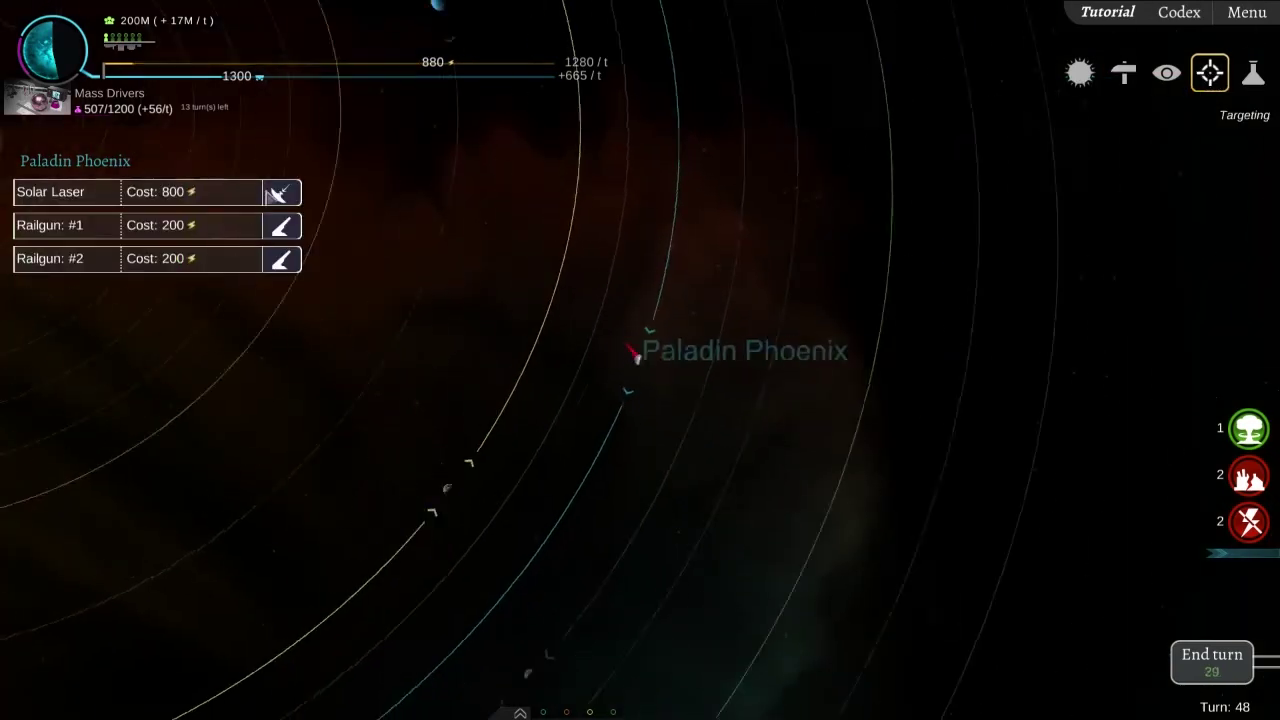
pyautogui.click(190, 218)
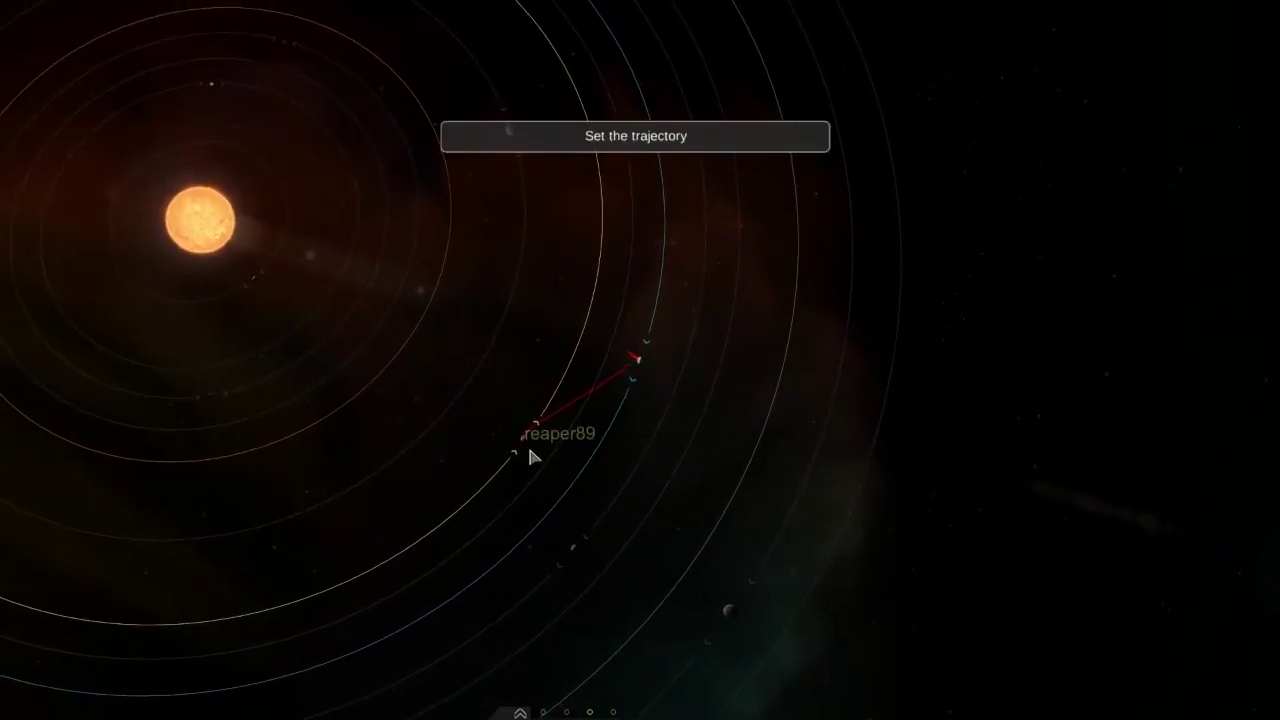
pyautogui.click(535, 445)
pyautogui.click(229, 262)
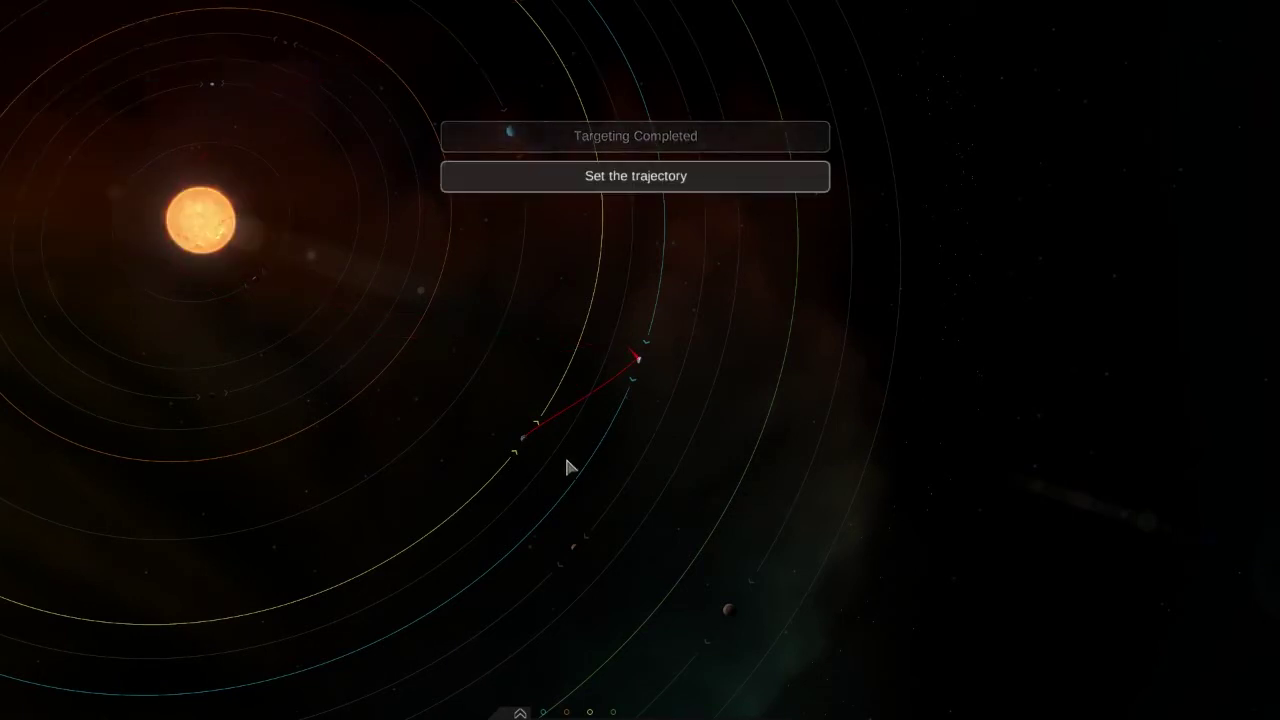
pyautogui.click(544, 437)
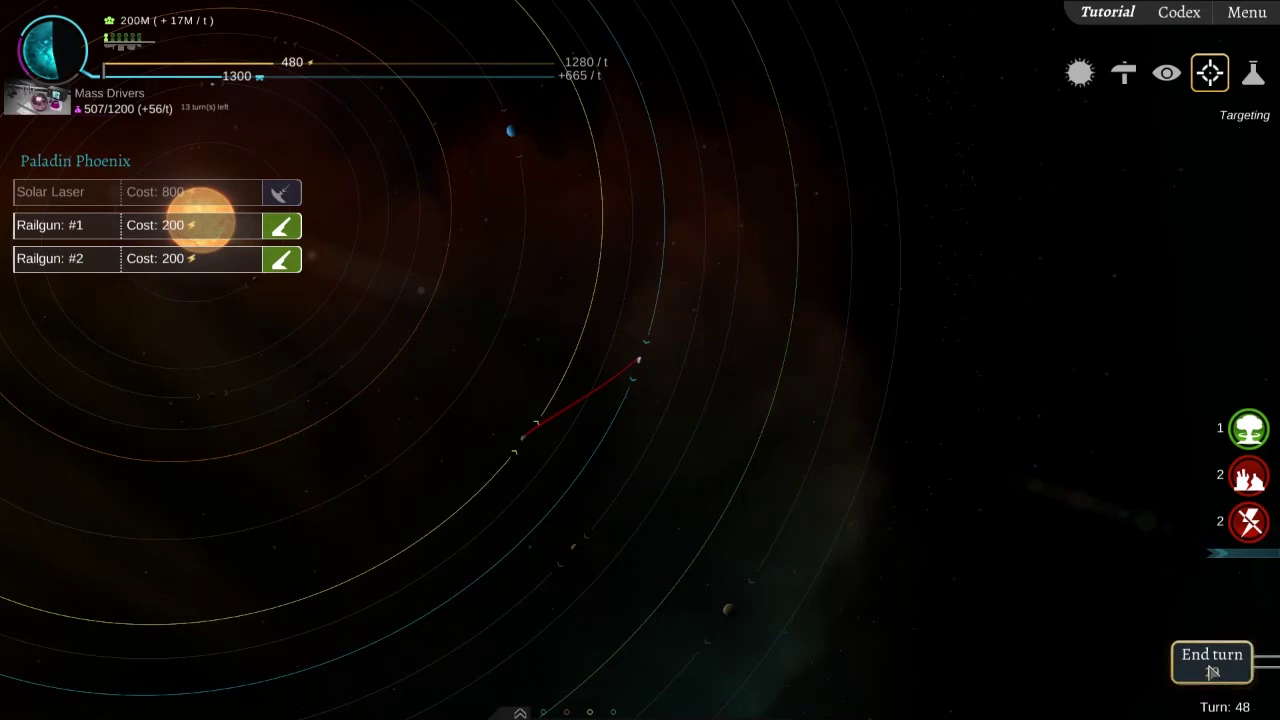
pyautogui.click(1211, 660)
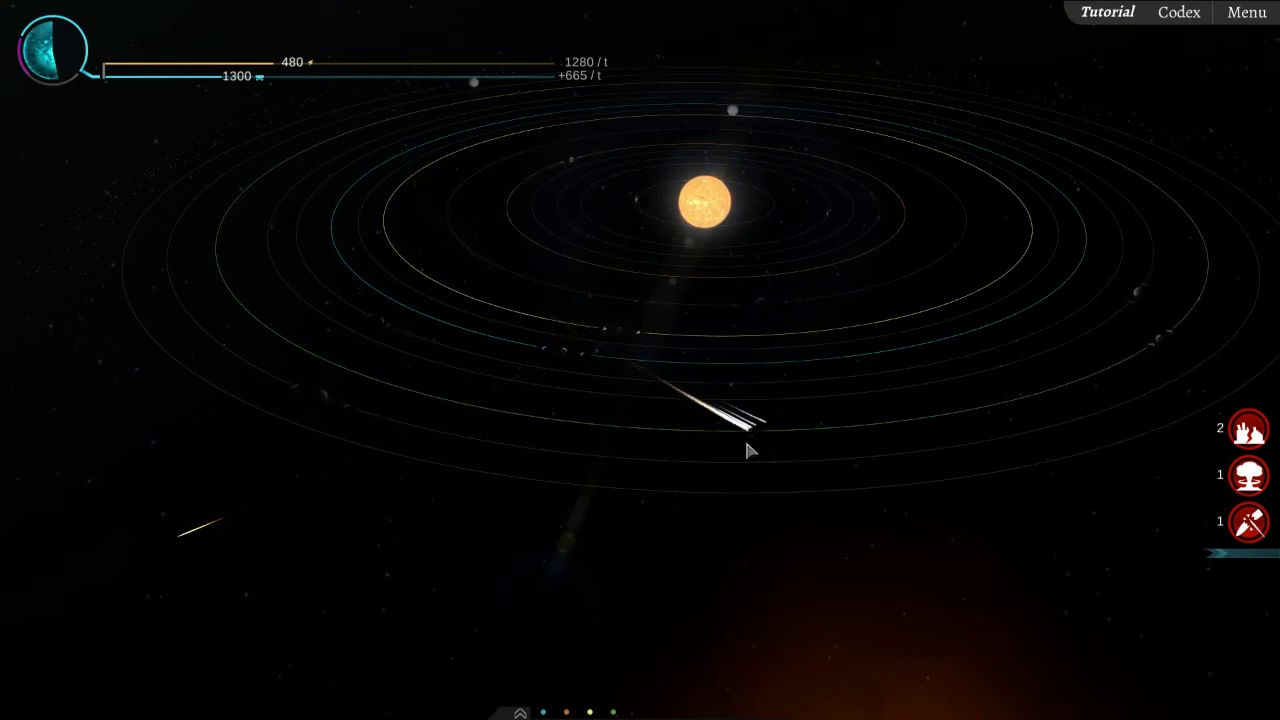
pyautogui.click(1249, 475)
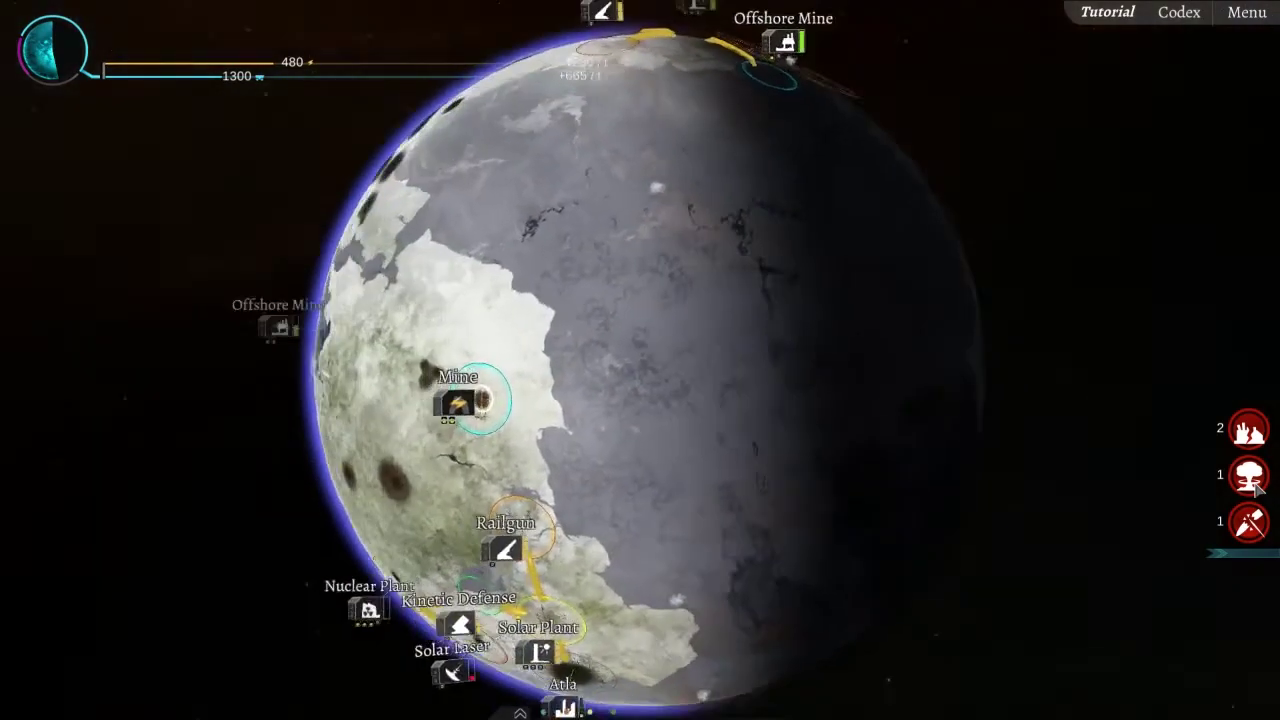
pyautogui.scroll(-8, 796, 449)
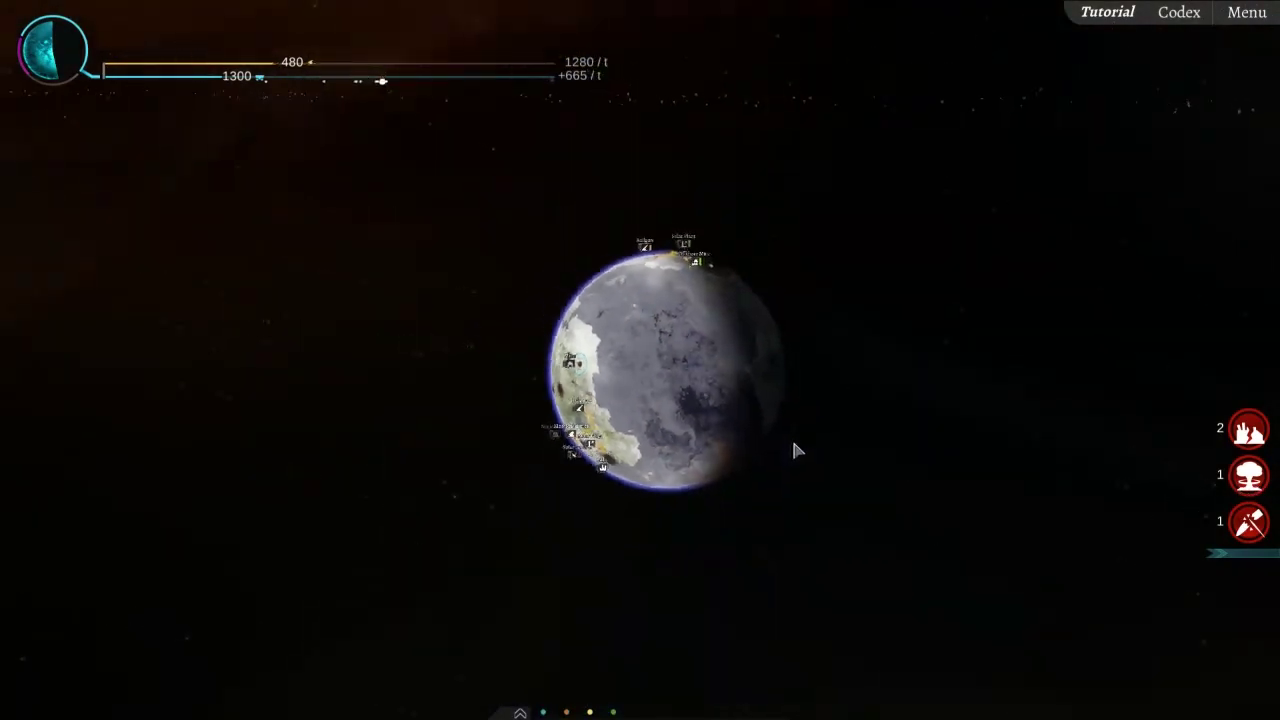
pyautogui.scroll(-8, 796, 449)
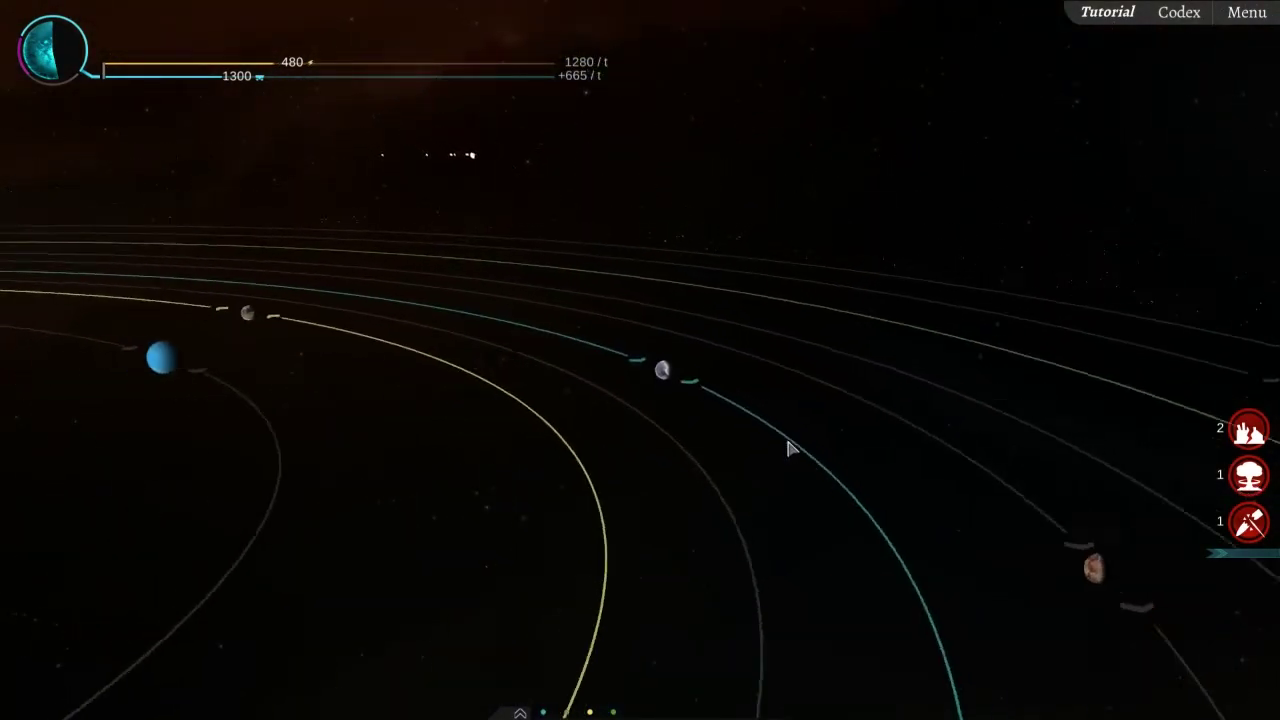
pyautogui.scroll(-6, 790, 449)
pyautogui.scroll(-6, 735, 459)
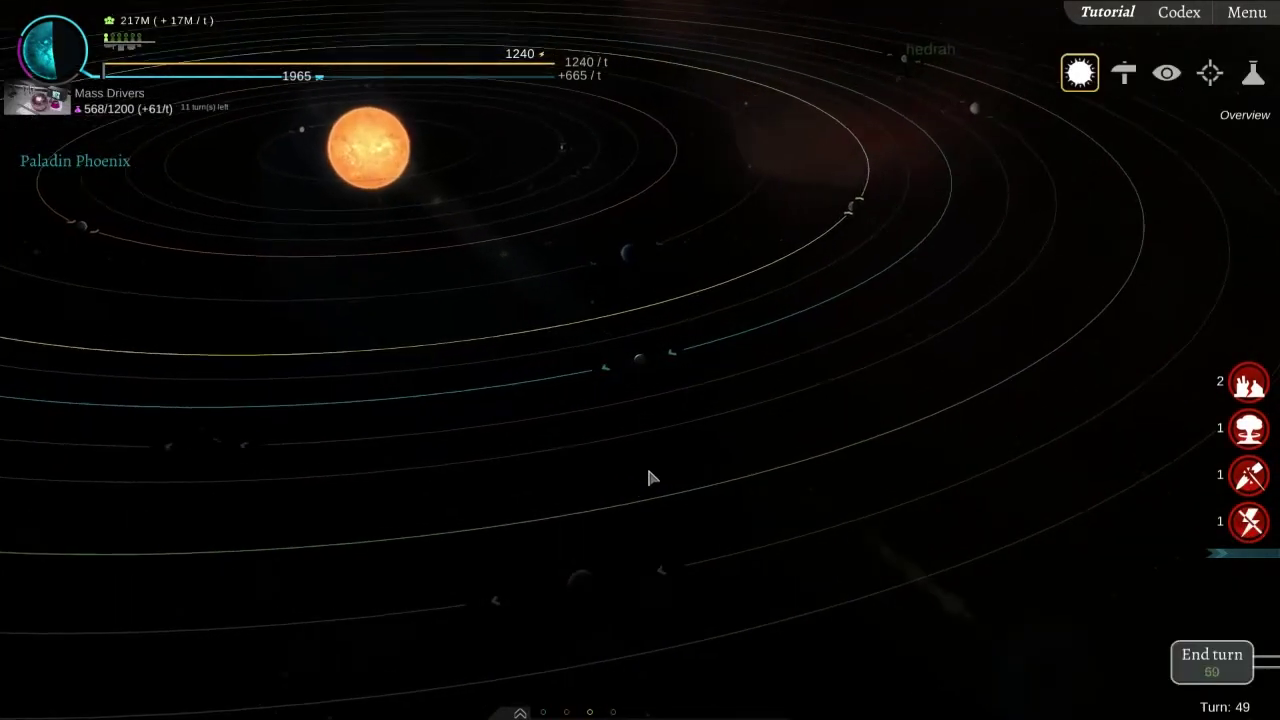
pyautogui.scroll(6, 680, 465)
pyautogui.scroll(6, 680, 465)
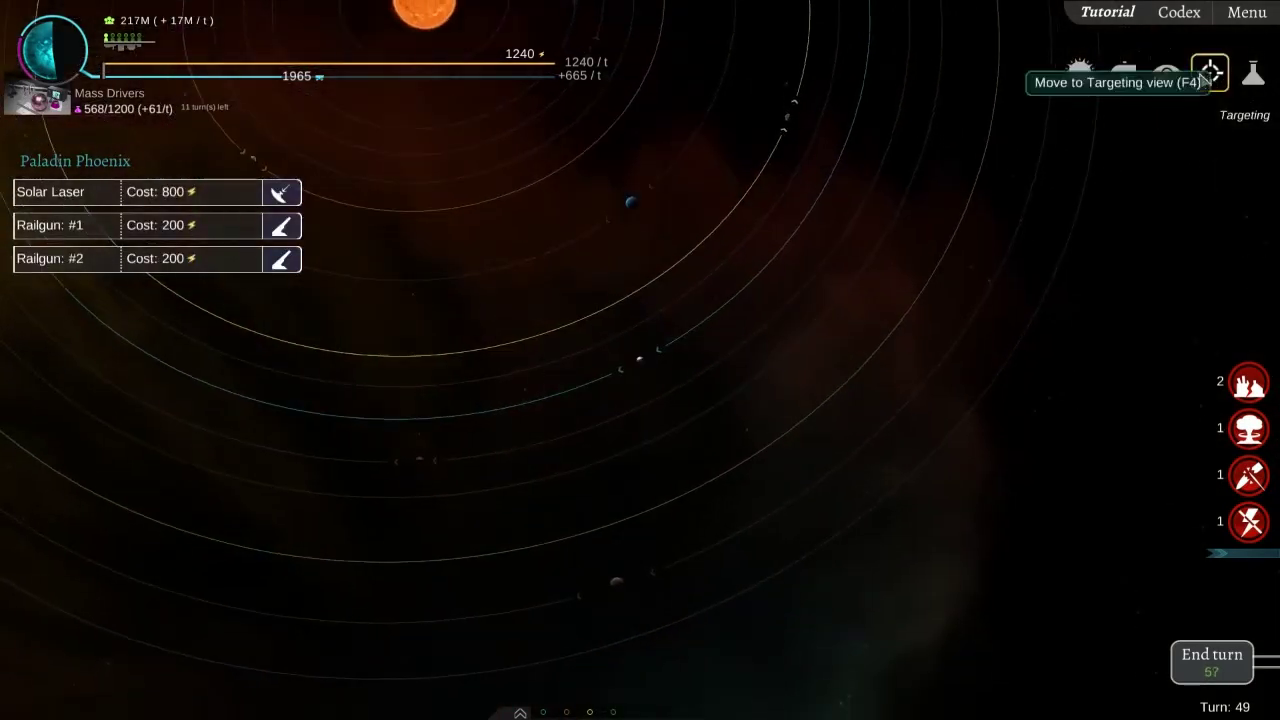
# Build a Nuclear Plant on the home planet's night side, then switch to weapon targeting
pyautogui.click(1124, 74)
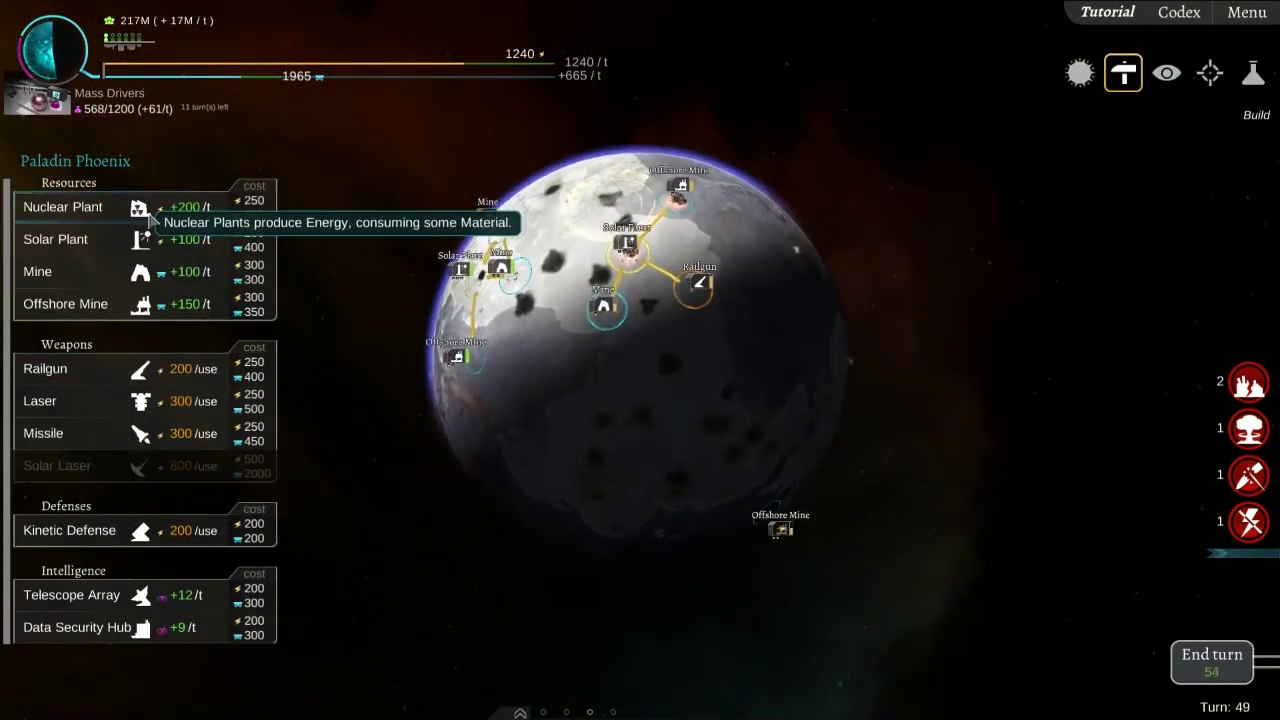
pyautogui.click(63, 207)
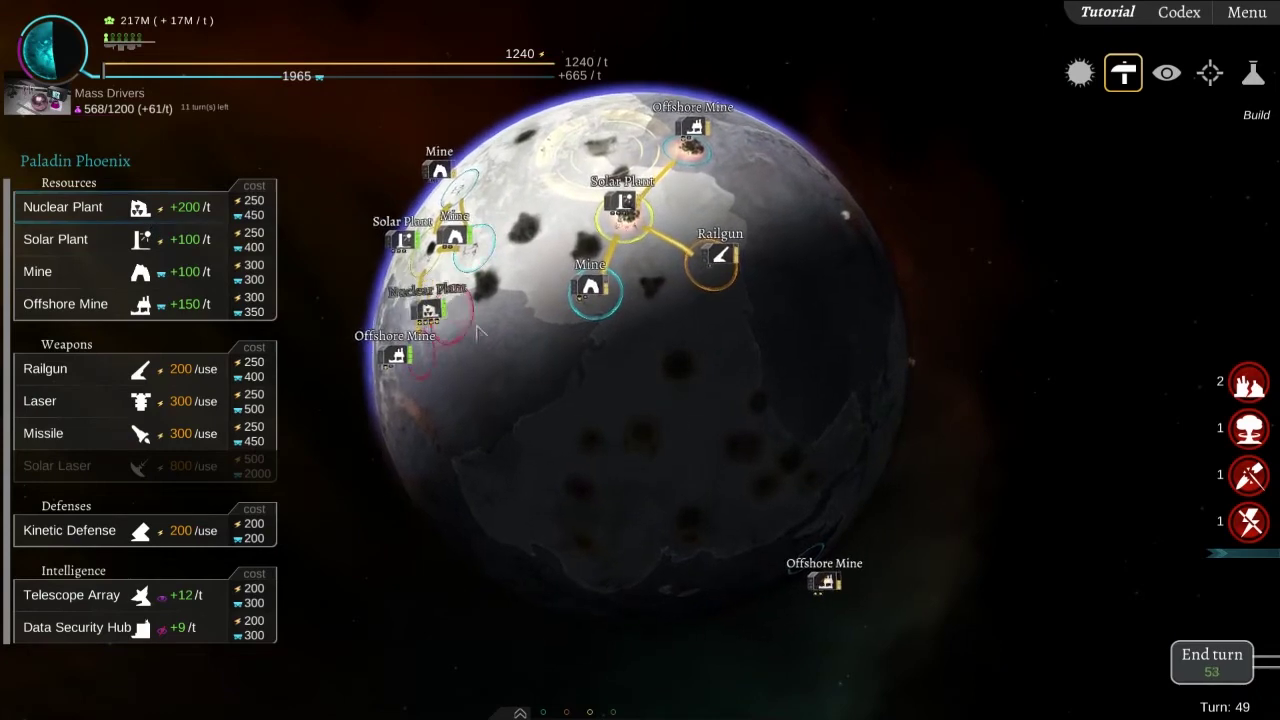
pyautogui.click(620, 298)
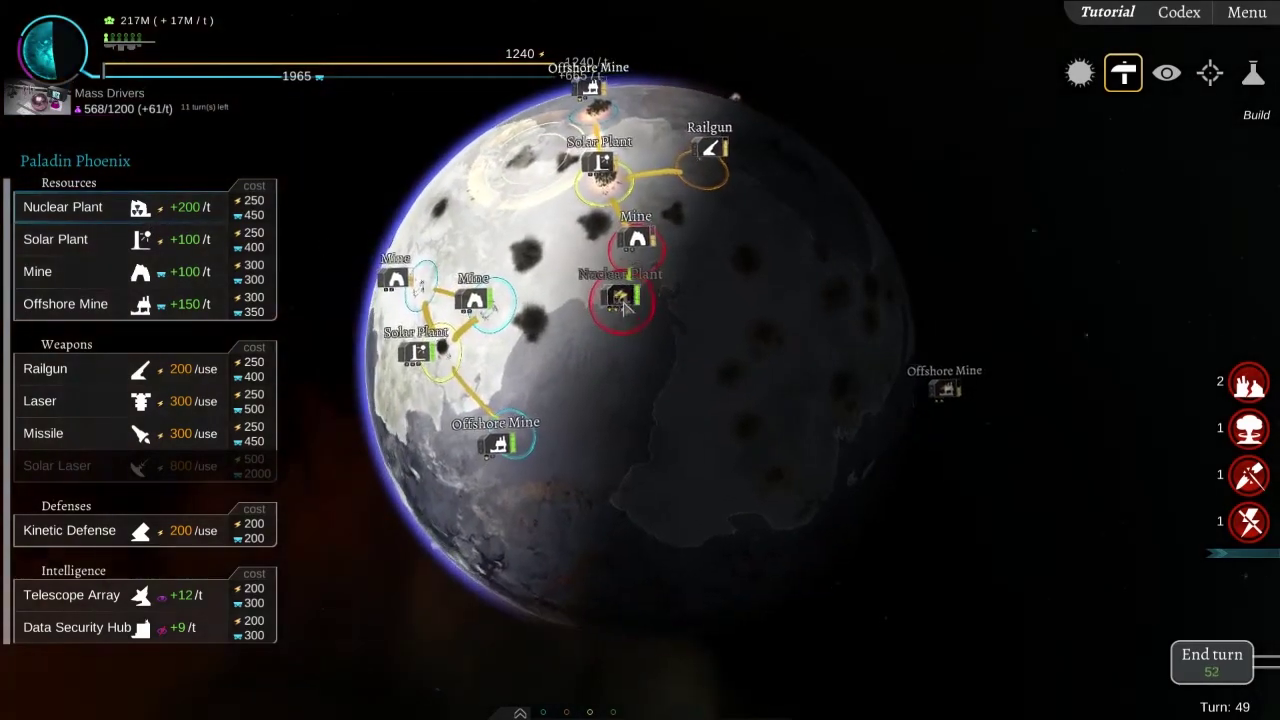
pyautogui.moveTo(620, 298); pyautogui.dragTo(800, 405)
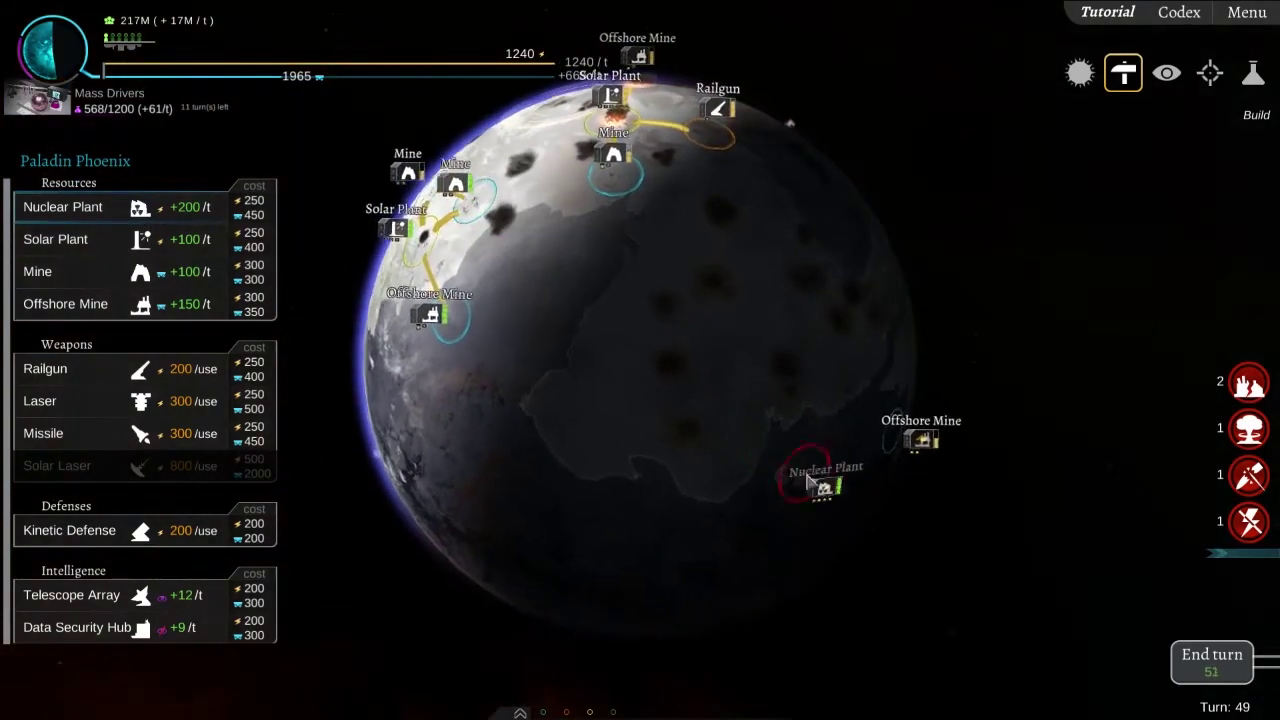
pyautogui.click(800, 405)
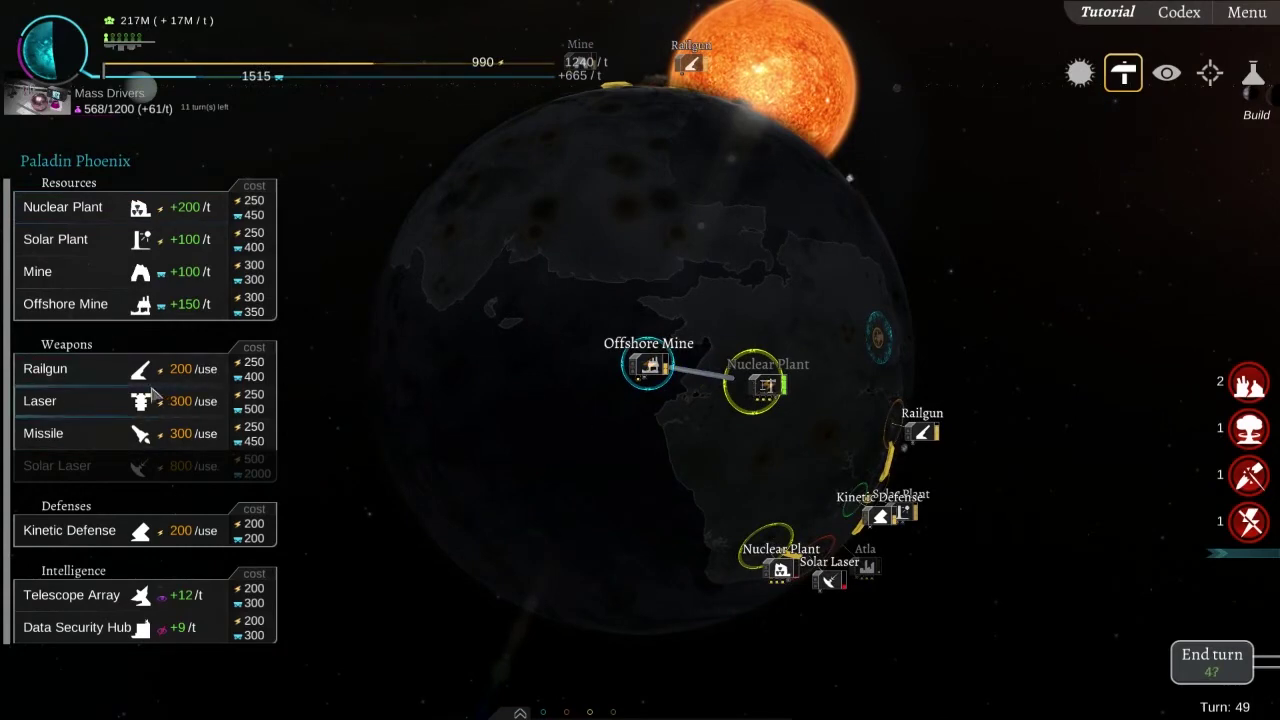
pyautogui.click(1208, 74)
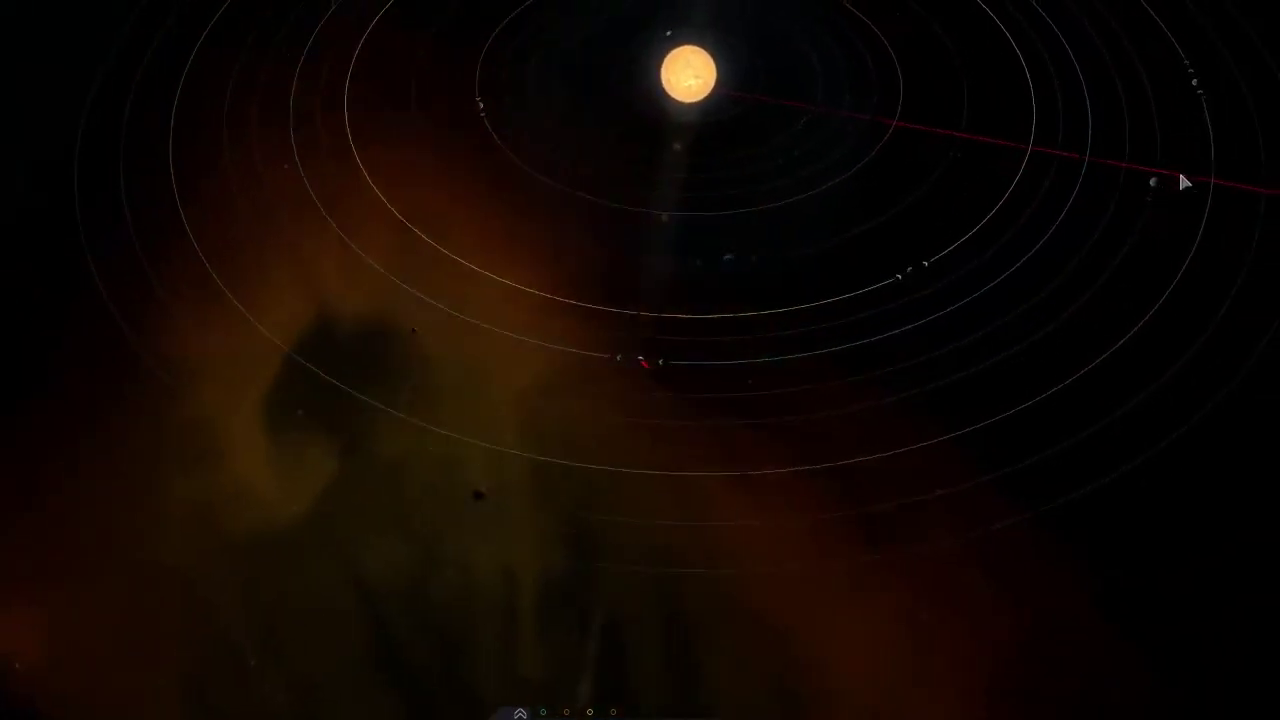
# Zoom into the enemy planet and place the target marker on its Nuclear Plant cluster
pyautogui.doubleClick(1135, 85)
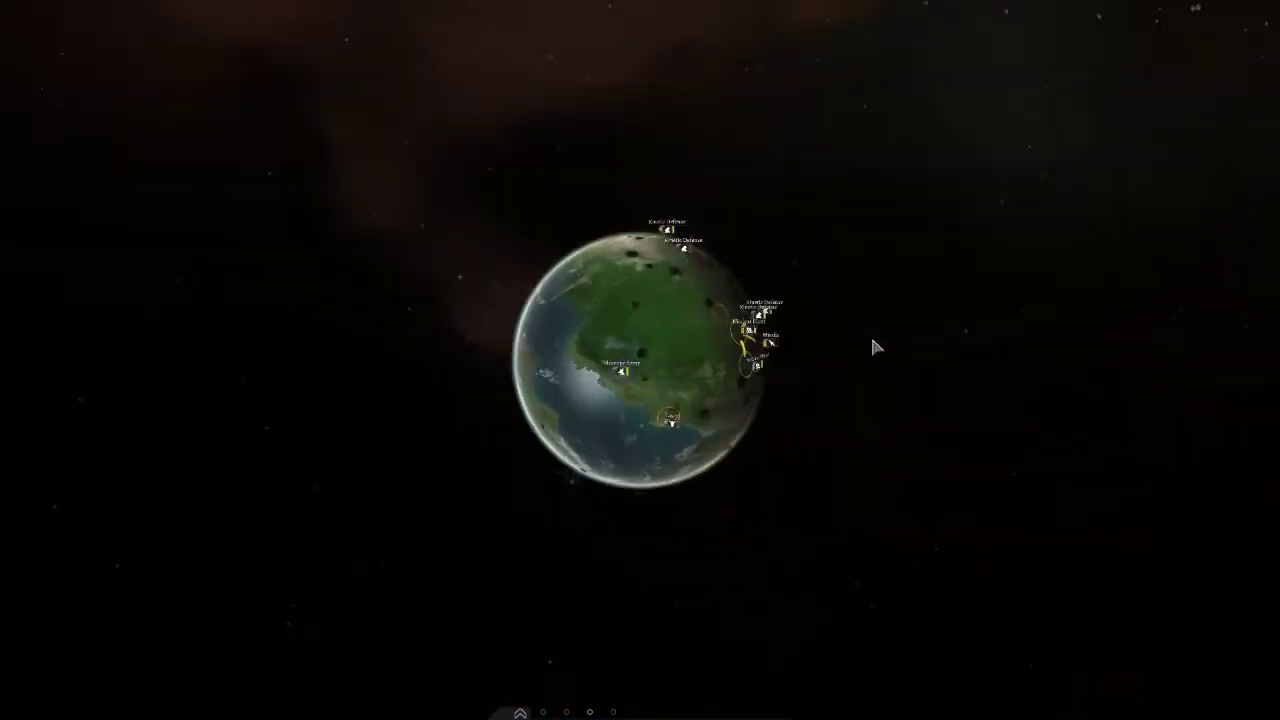
pyautogui.scroll(5, 870, 347)
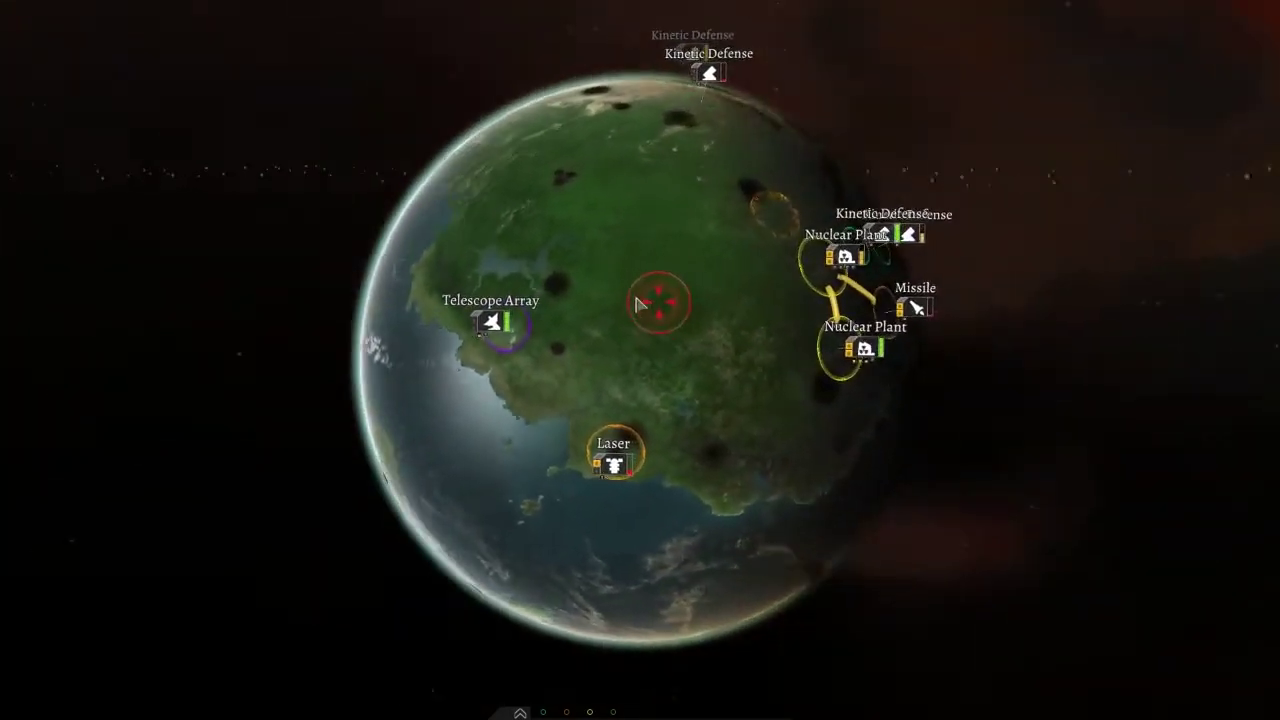
pyautogui.moveTo(640, 305)
pyautogui.mouseDown()
pyautogui.moveTo(543, 288)
pyautogui.moveTo(515, 400)
pyautogui.moveTo(670, 380)
pyautogui.mouseUp()
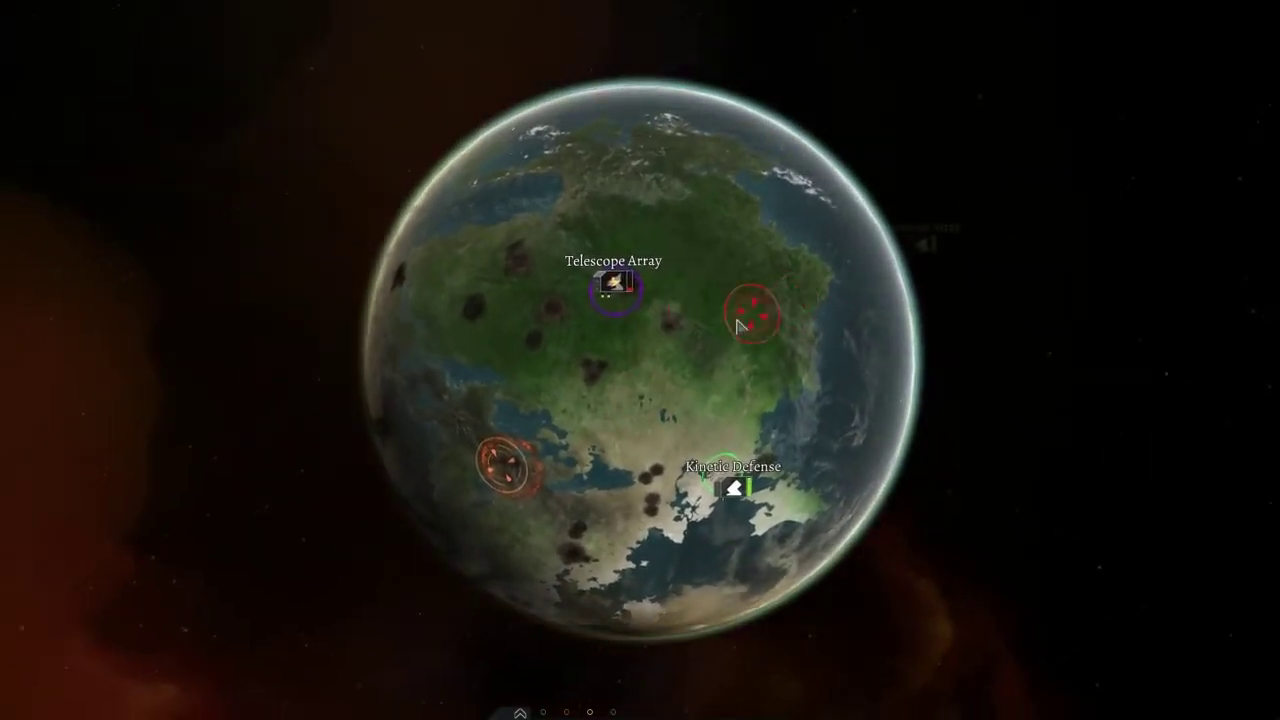
pyautogui.moveTo(670, 380); pyautogui.dragTo(585, 268)
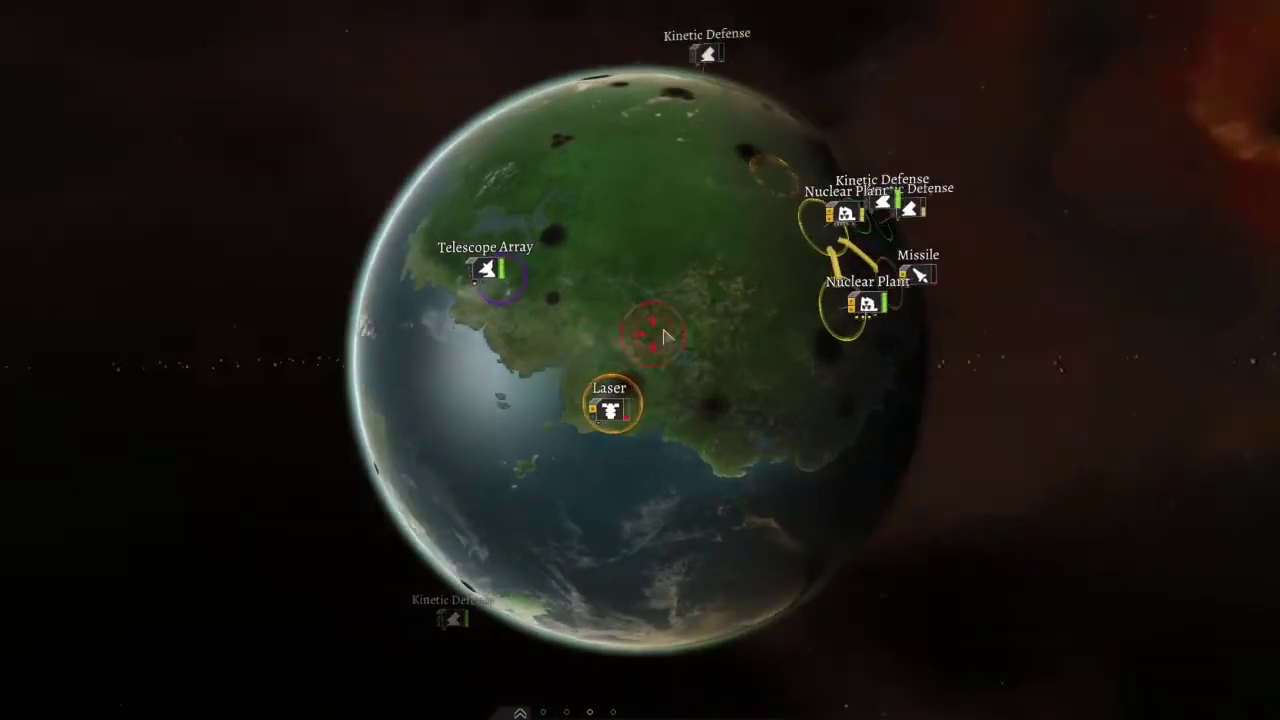
pyautogui.moveTo(685, 375); pyautogui.dragTo(700, 255)
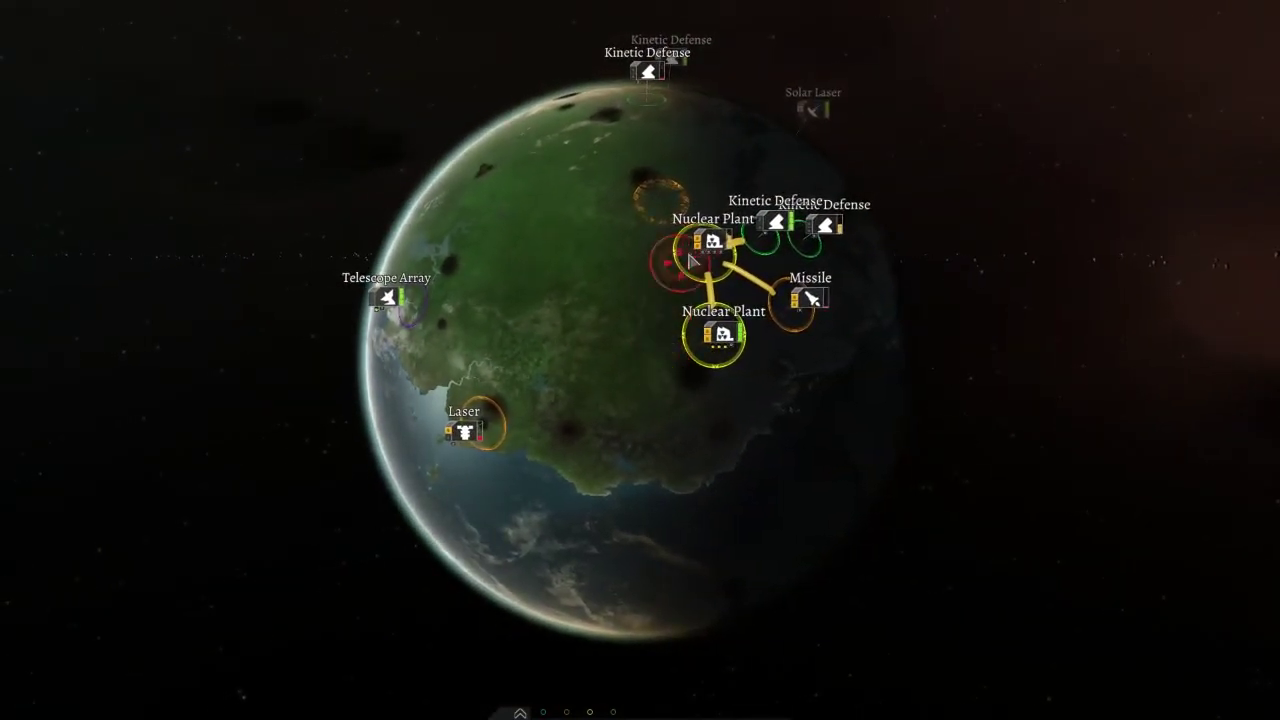
# Select the Solar Laser, attempt to fire it, and end the final turn
pyautogui.click(690, 265)
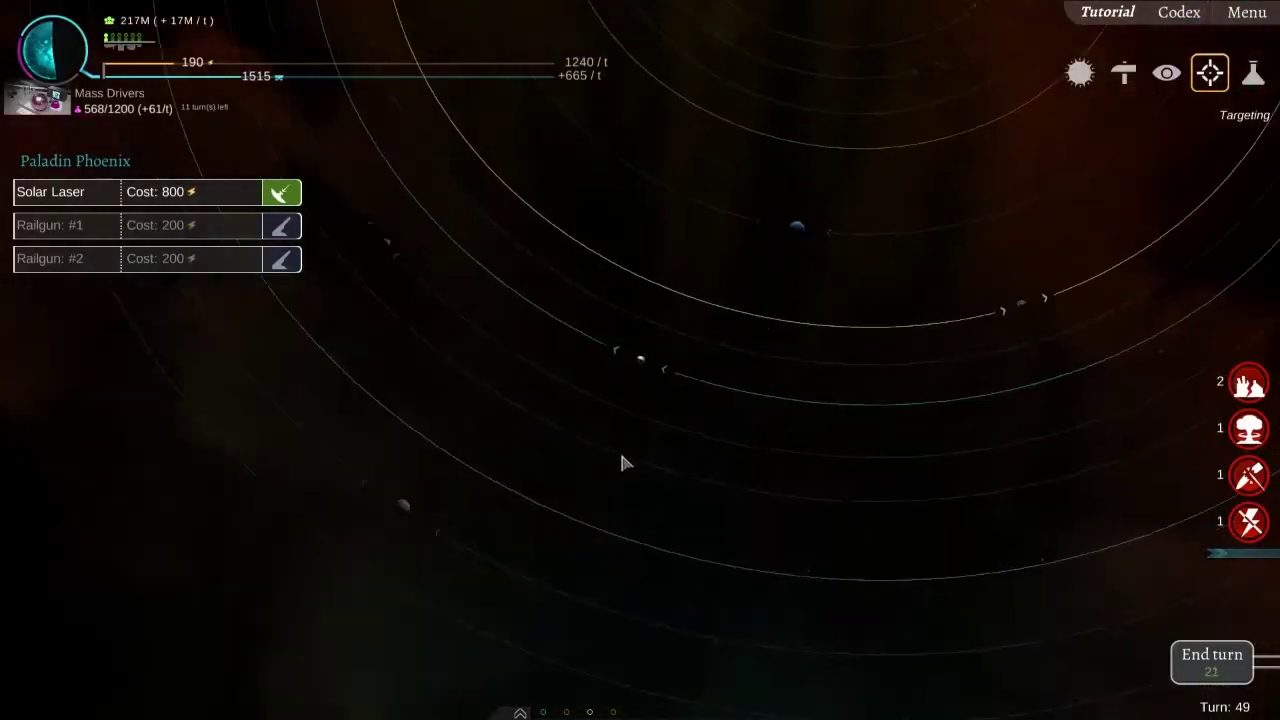
pyautogui.click(281, 225)
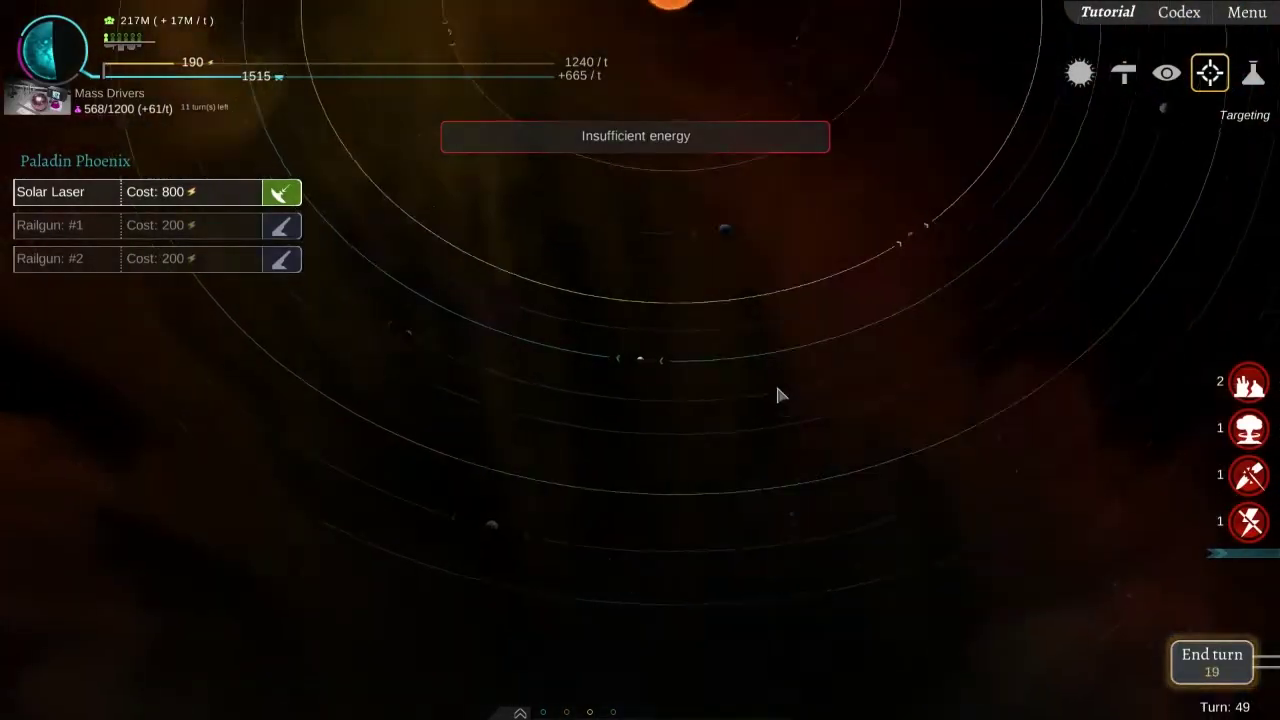
pyautogui.scroll(-5, 775, 381)
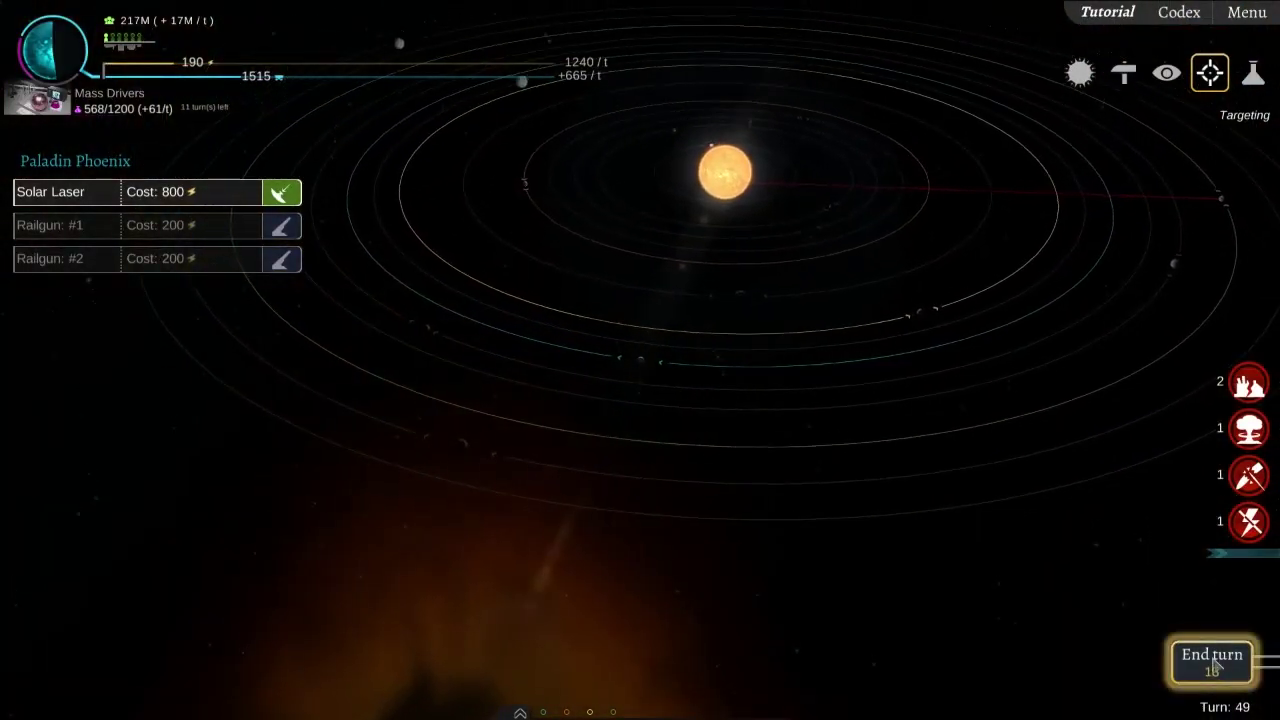
pyautogui.click(1212, 660)
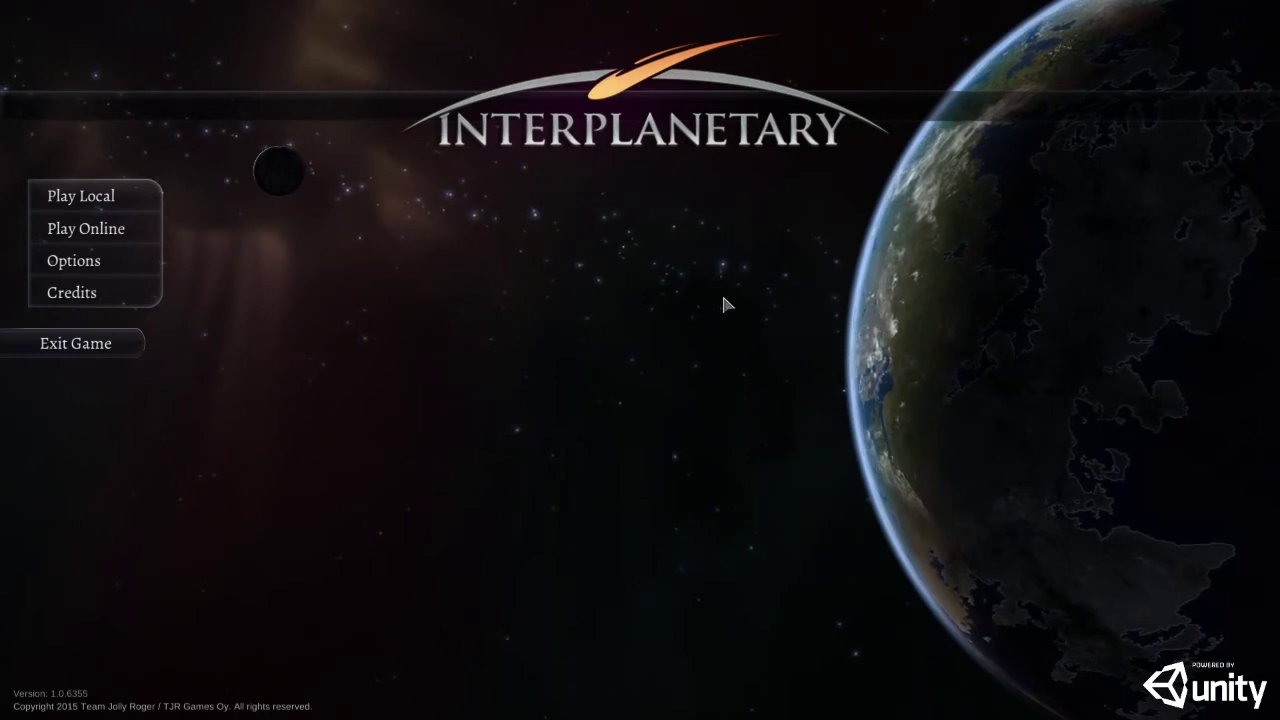
# In the online lobby, select the running match 'the end', then exit the lobby
pyautogui.click(62, 228)
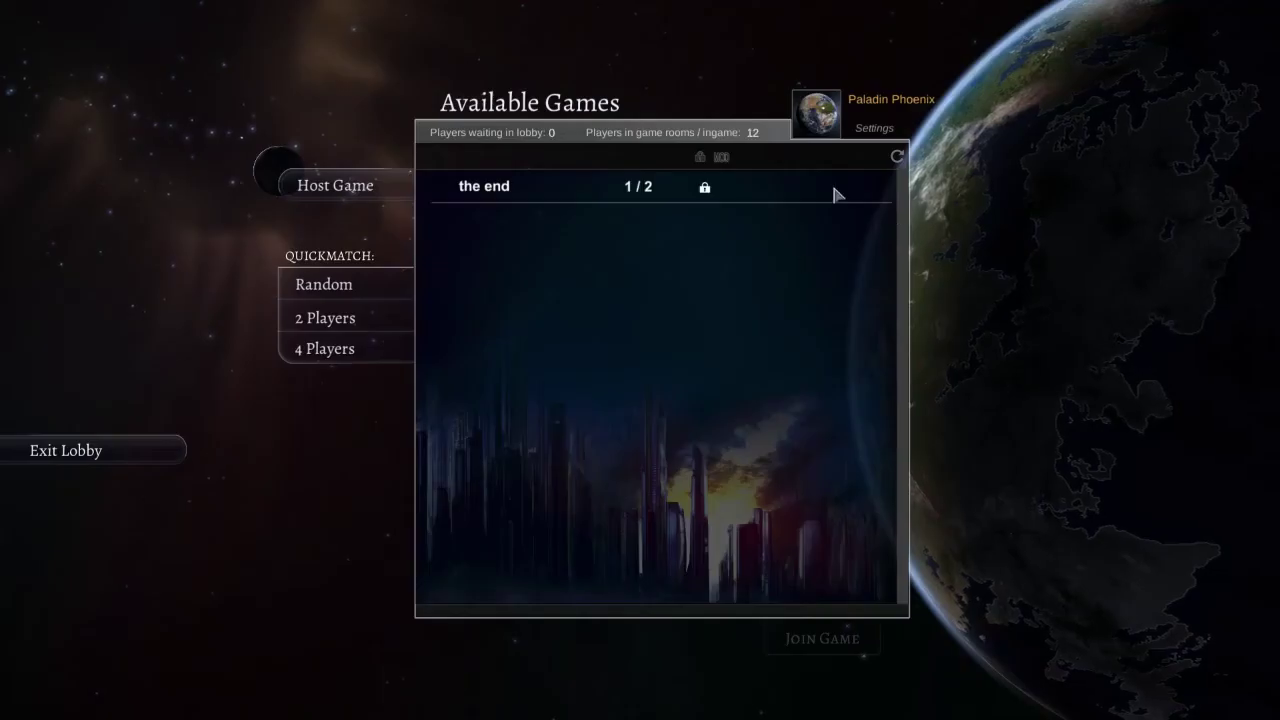
pyautogui.click(838, 194)
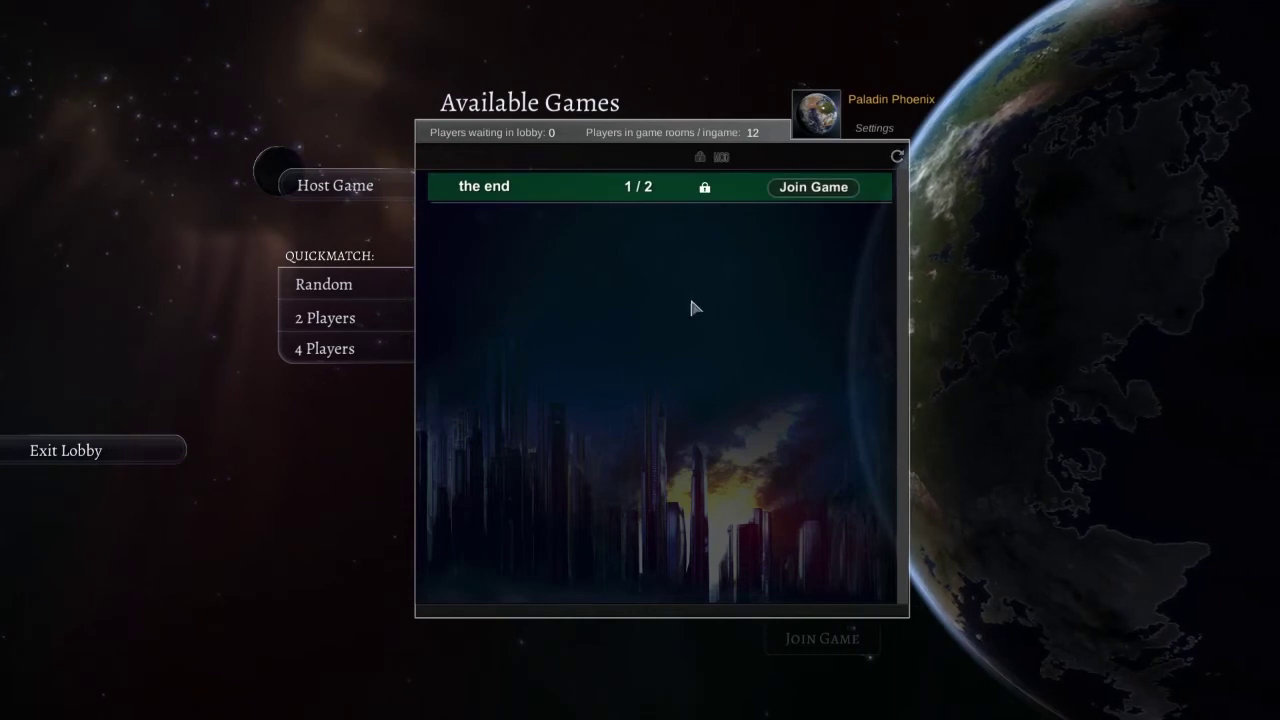
pyautogui.click(134, 455)
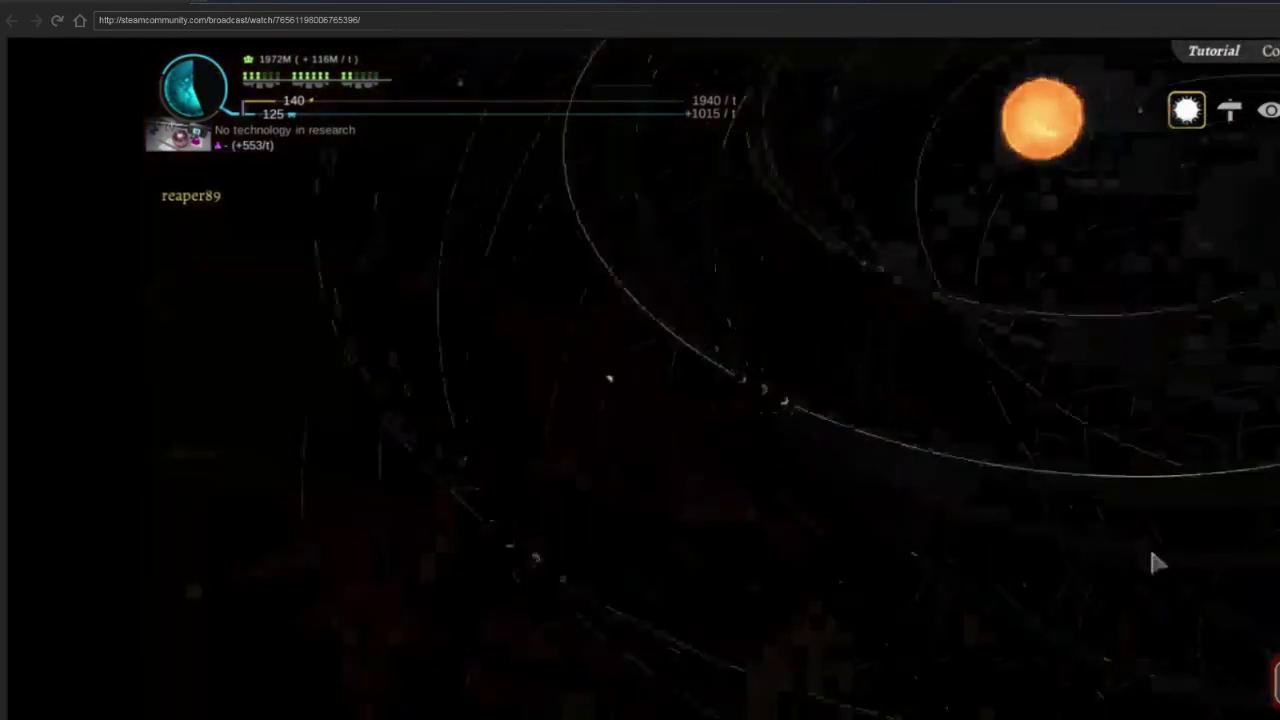
pyautogui.scroll(-3, 1157, 563)
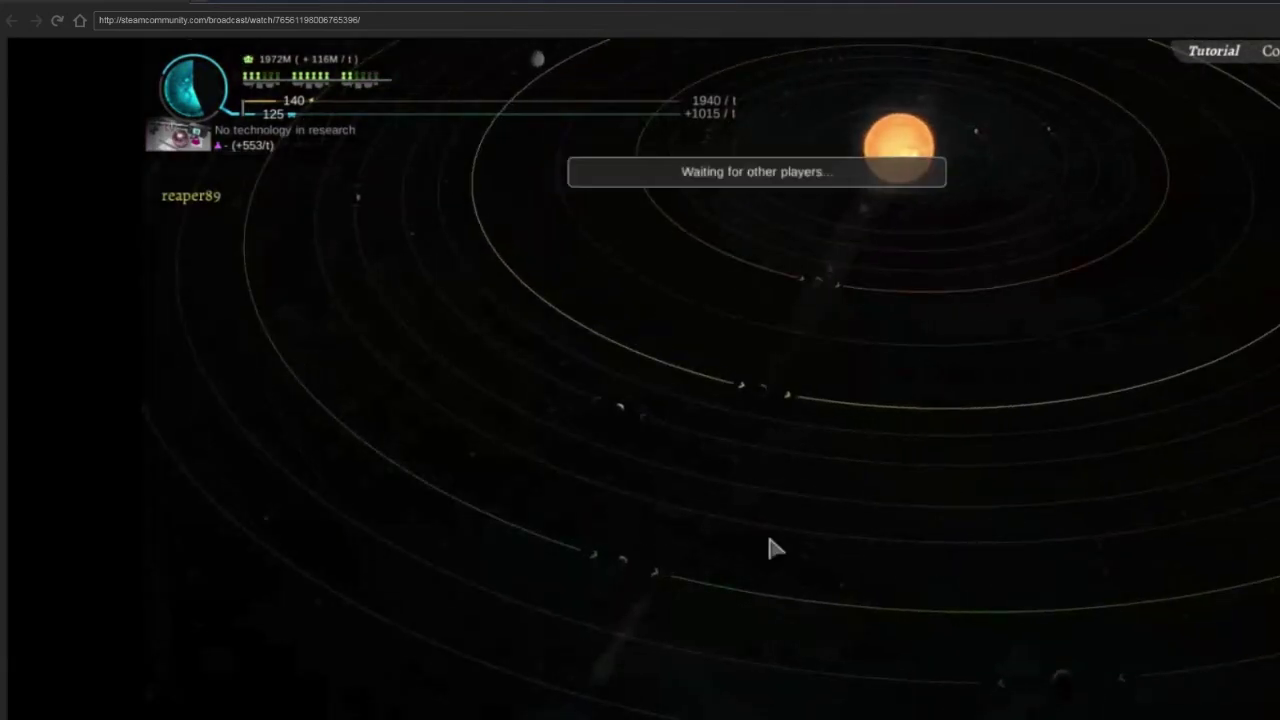